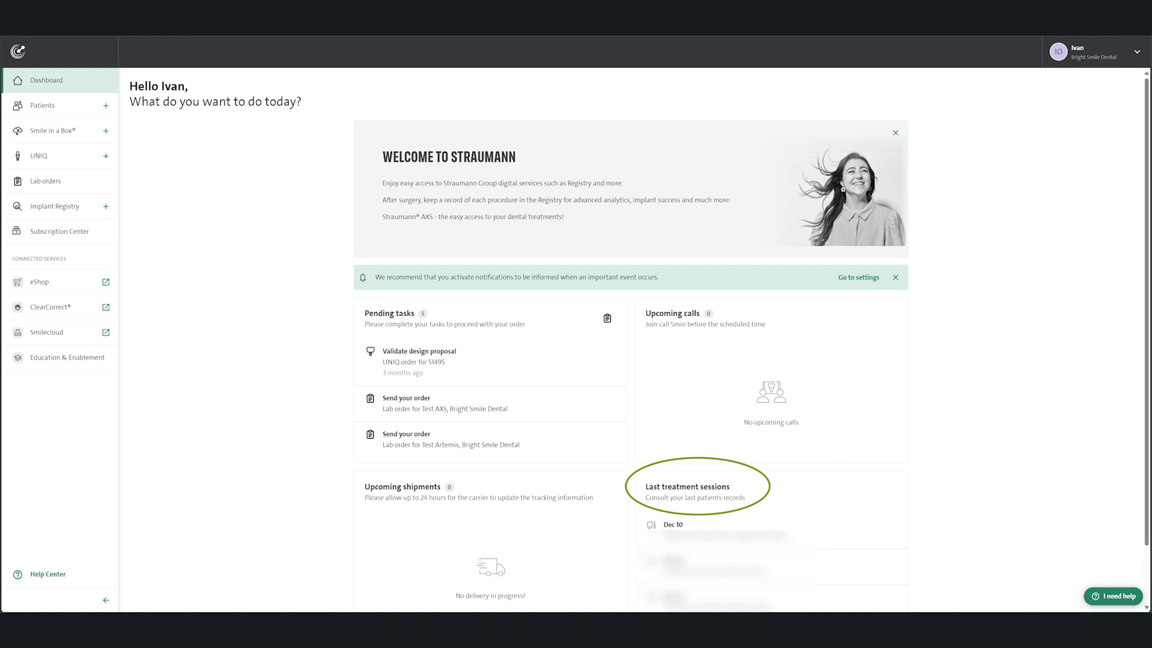
Step: Open the UN!Q orders list and review the overview and invoices of the order awaiting design validation, returning to the list
{"action": "left_click", "coordinate": [72, 168]}
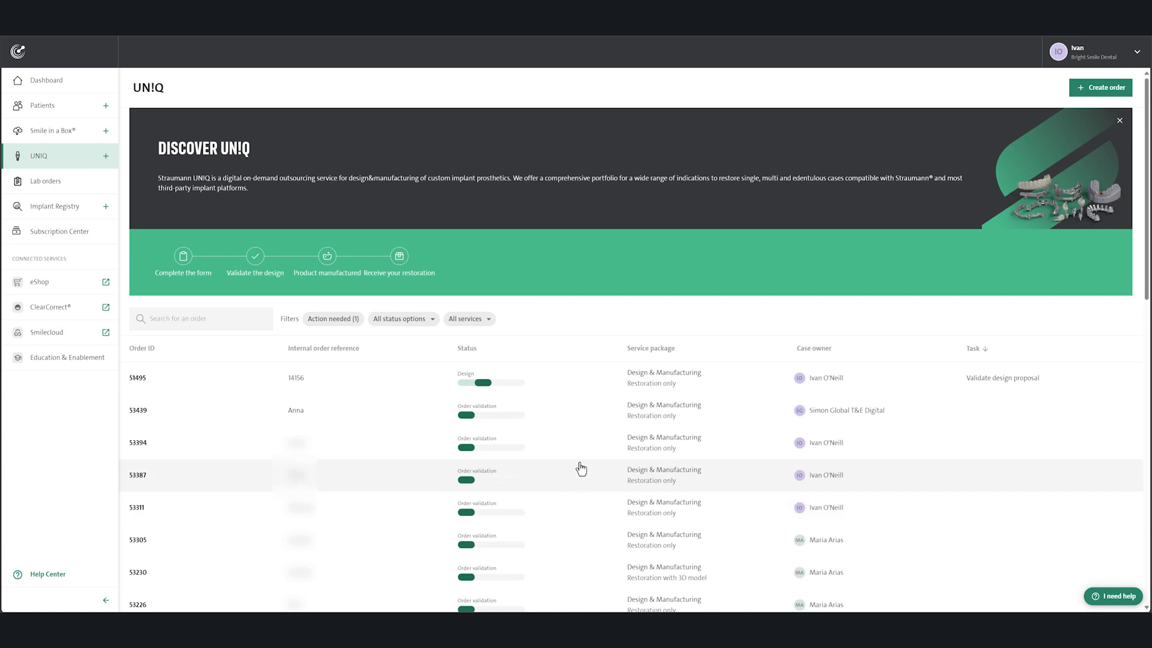
{"action": "left_click", "coordinate": [573, 389]}
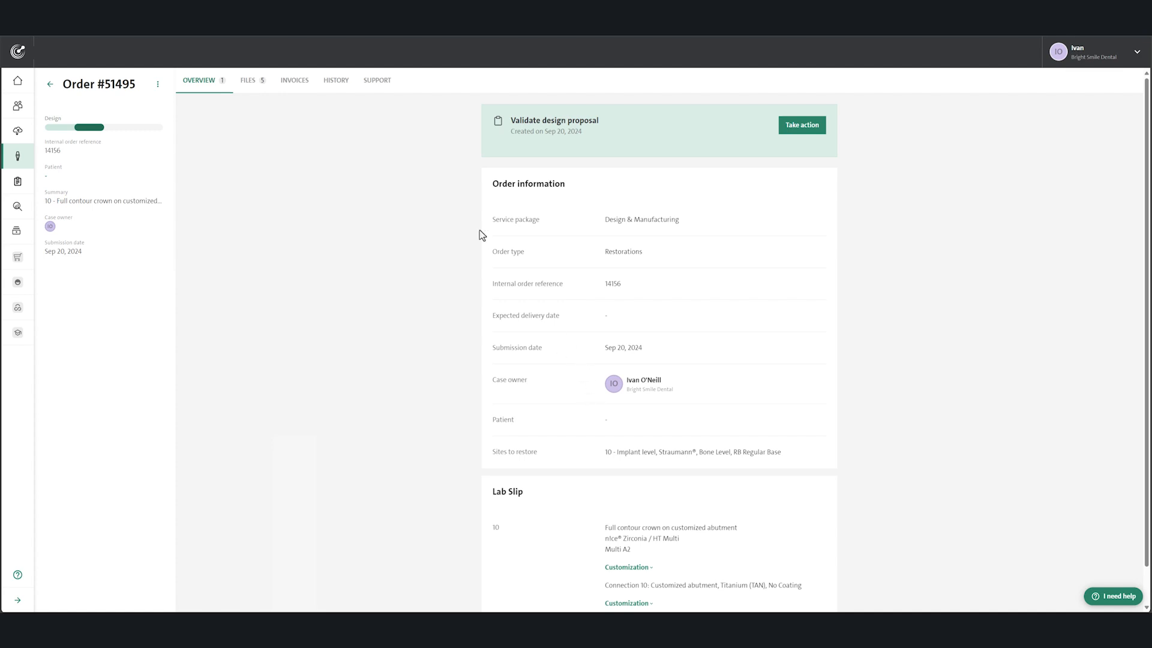
{"action": "left_click", "coordinate": [309, 85]}
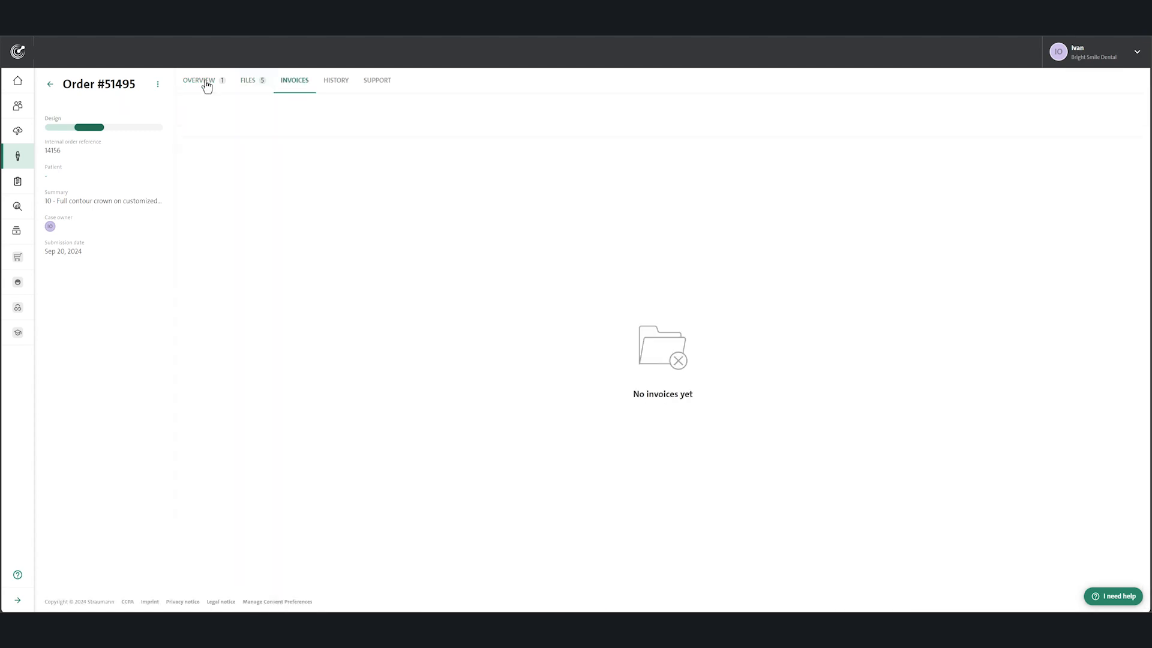
{"action": "left_click", "coordinate": [206, 83]}
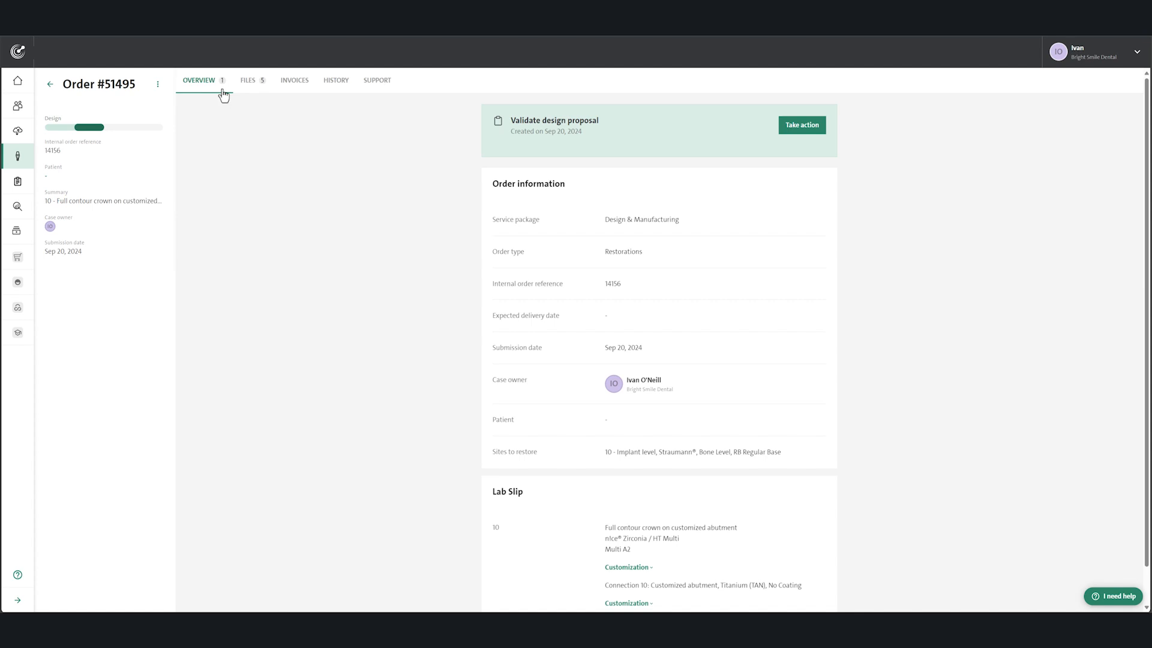
{"action": "left_click", "coordinate": [49, 84]}
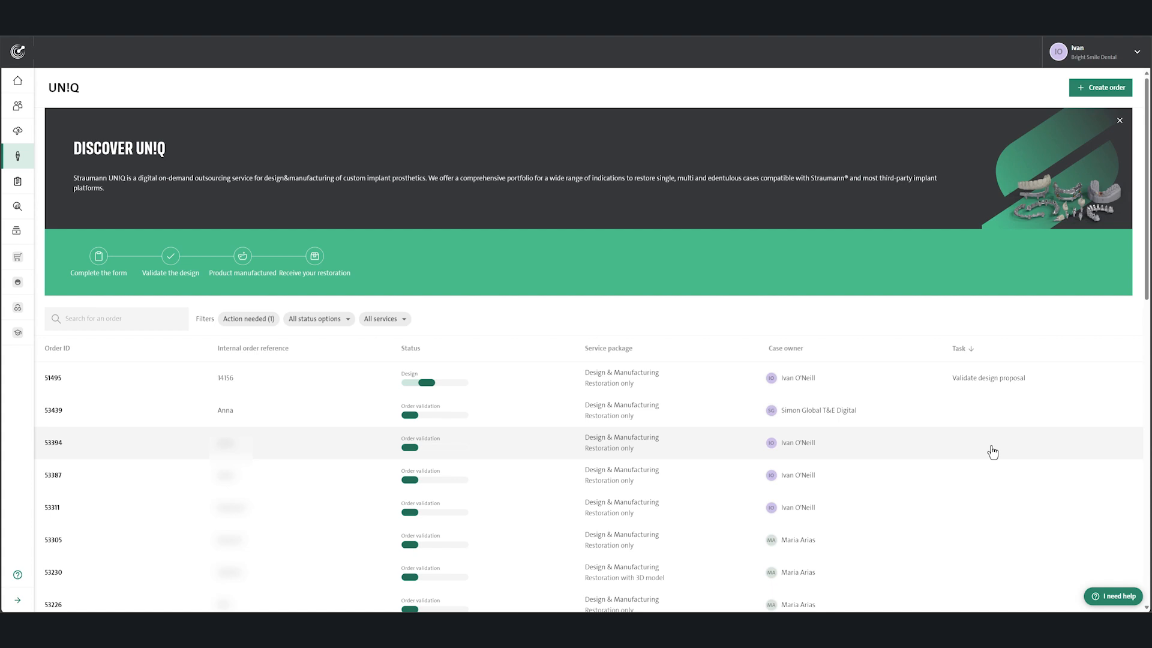
Step: Create a new order with the internal reference "Internalref" and look through the case owner options, keeping the default owner
{"action": "left_click", "coordinate": [1095, 89]}
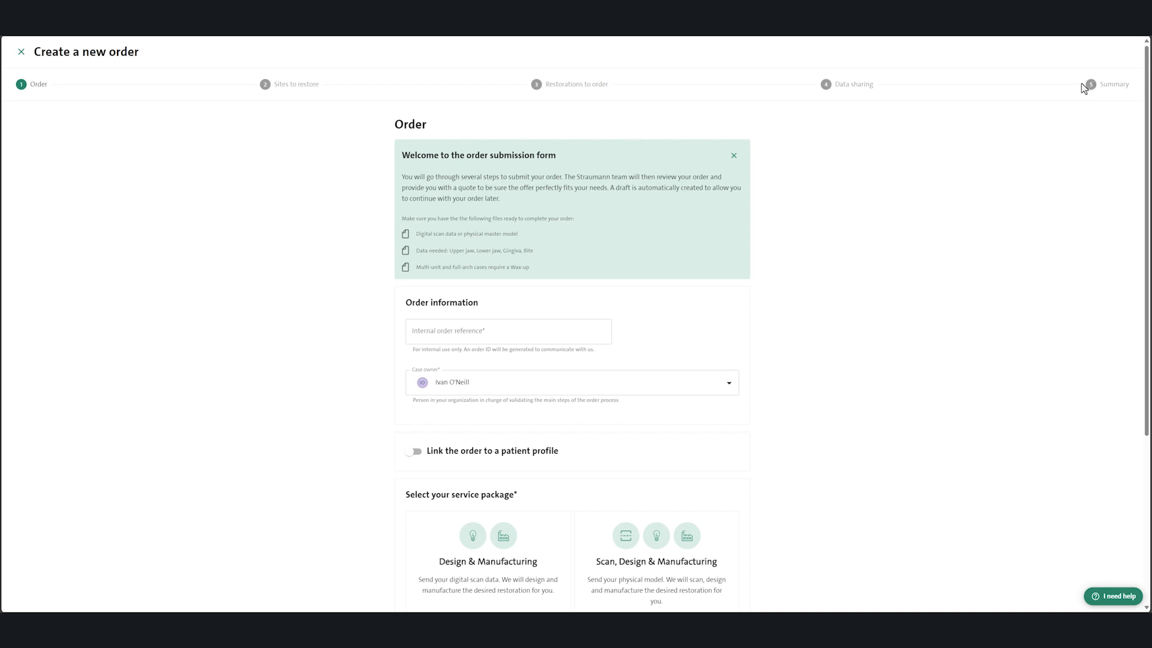
{"action": "left_click", "coordinate": [523, 335]}
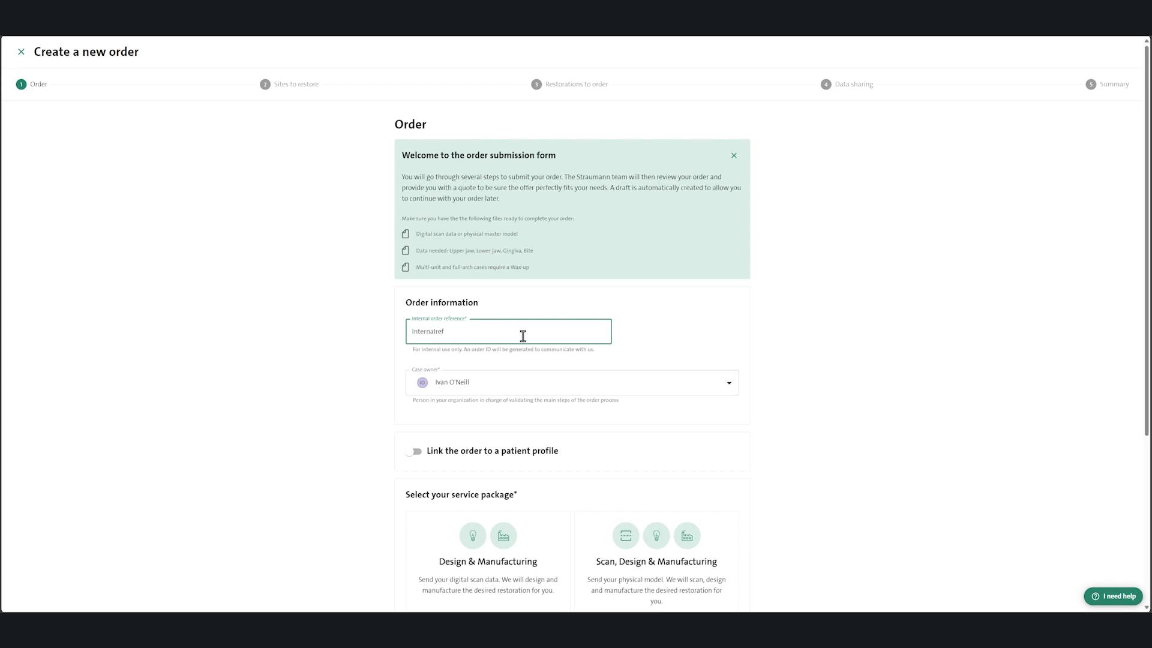
{"action": "left_click", "coordinate": [730, 385]}
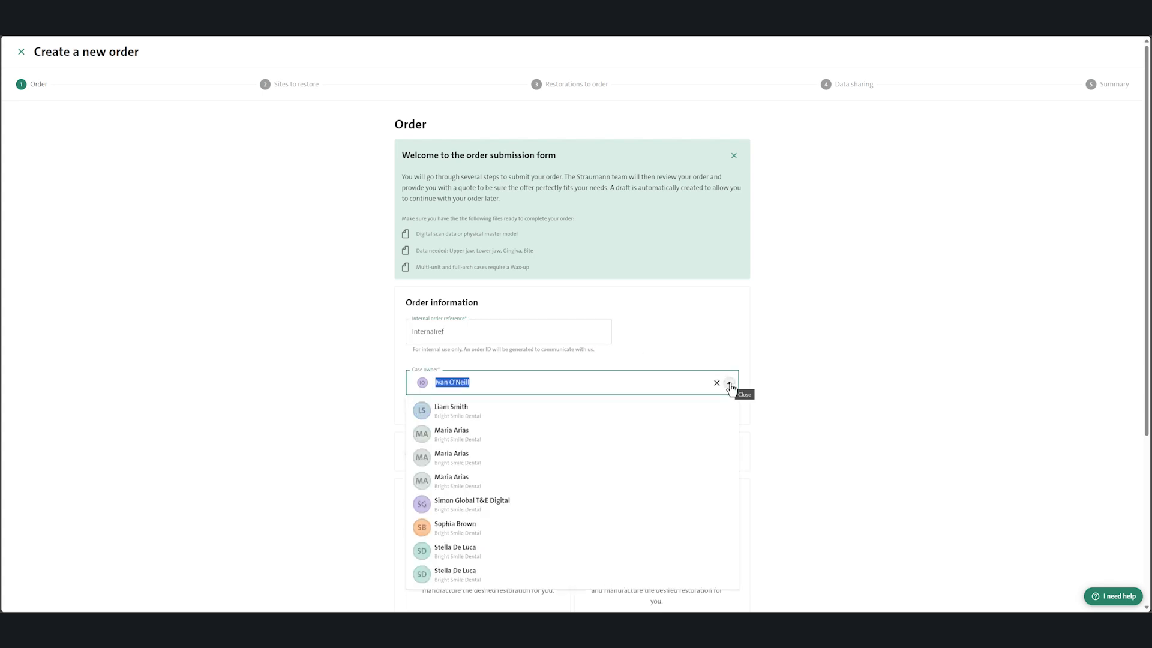
{"action": "left_click", "coordinate": [684, 380]}
{"action": "left_click", "coordinate": [811, 369]}
Step: Choose the Design & Manufacturing service package and proceed to the sites to restore
{"action": "scroll", "coordinate": [409, 278], "scroll_direction": "down", "scroll_amount": 3}
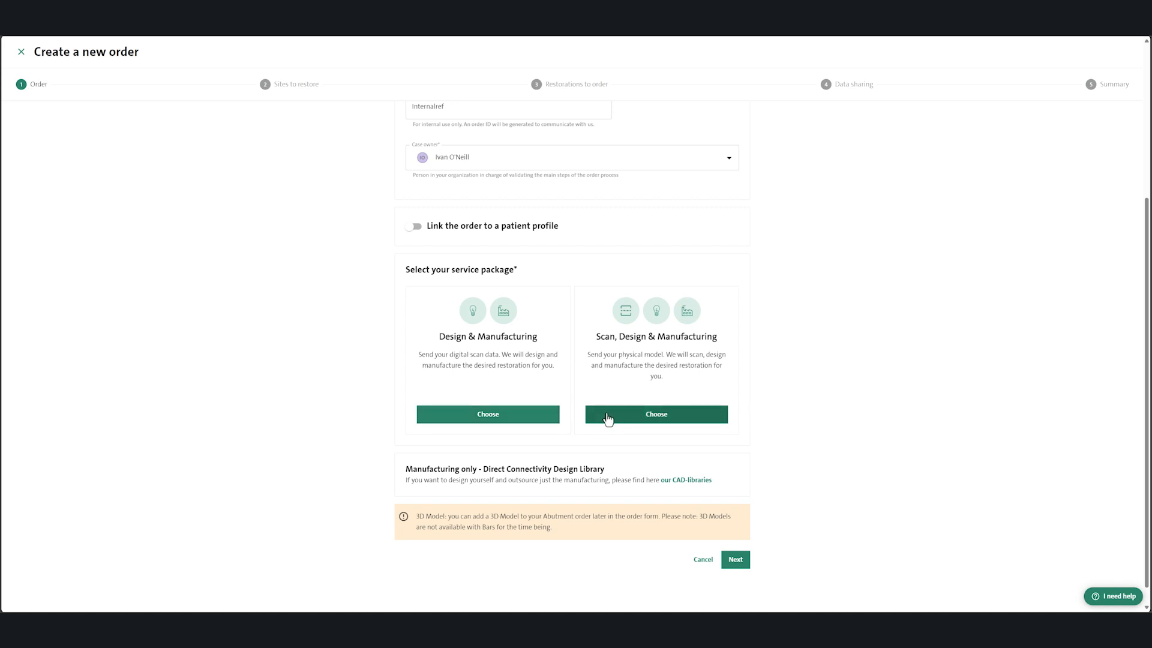
{"action": "left_click", "coordinate": [520, 423]}
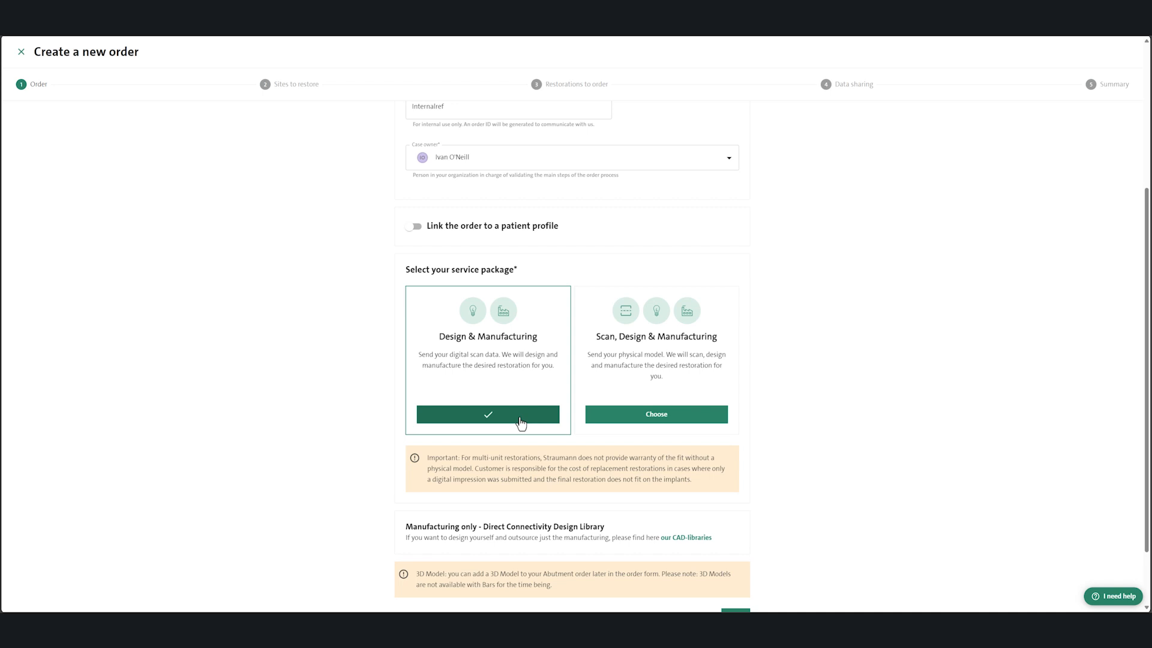
{"action": "scroll", "coordinate": [519, 420], "scroll_direction": "down", "scroll_amount": 2}
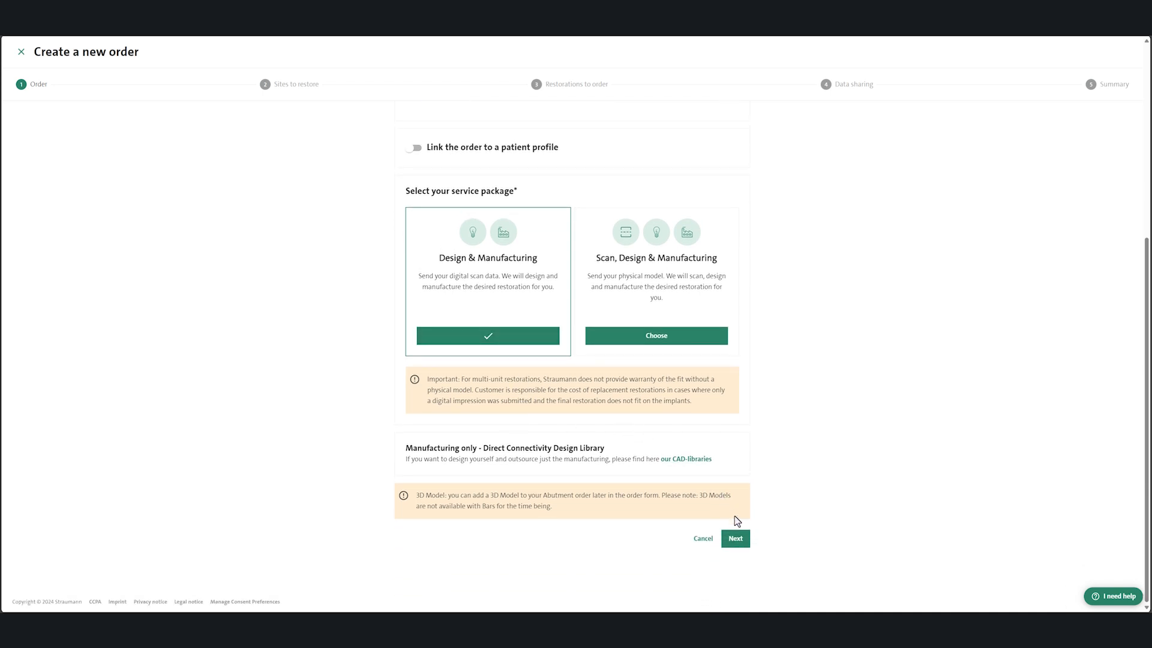
{"action": "left_click", "coordinate": [736, 538]}
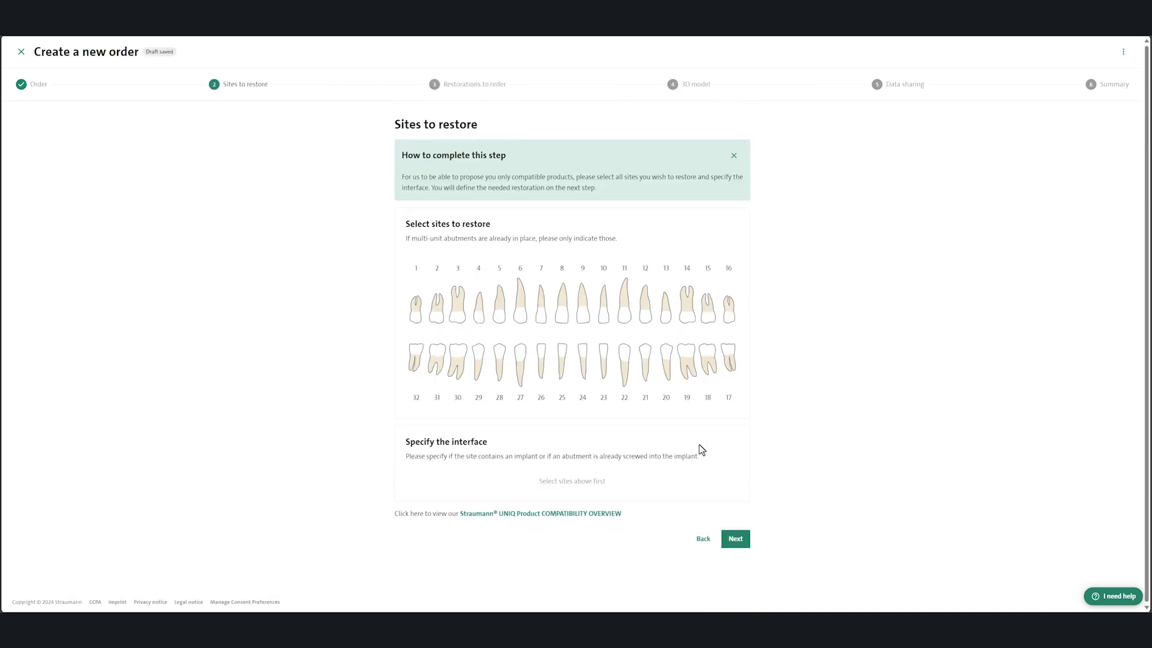
Step: Select sites 4, 12, 30, 27, 24 and 20 as the sites to restore
{"action": "left_click", "coordinate": [484, 315]}
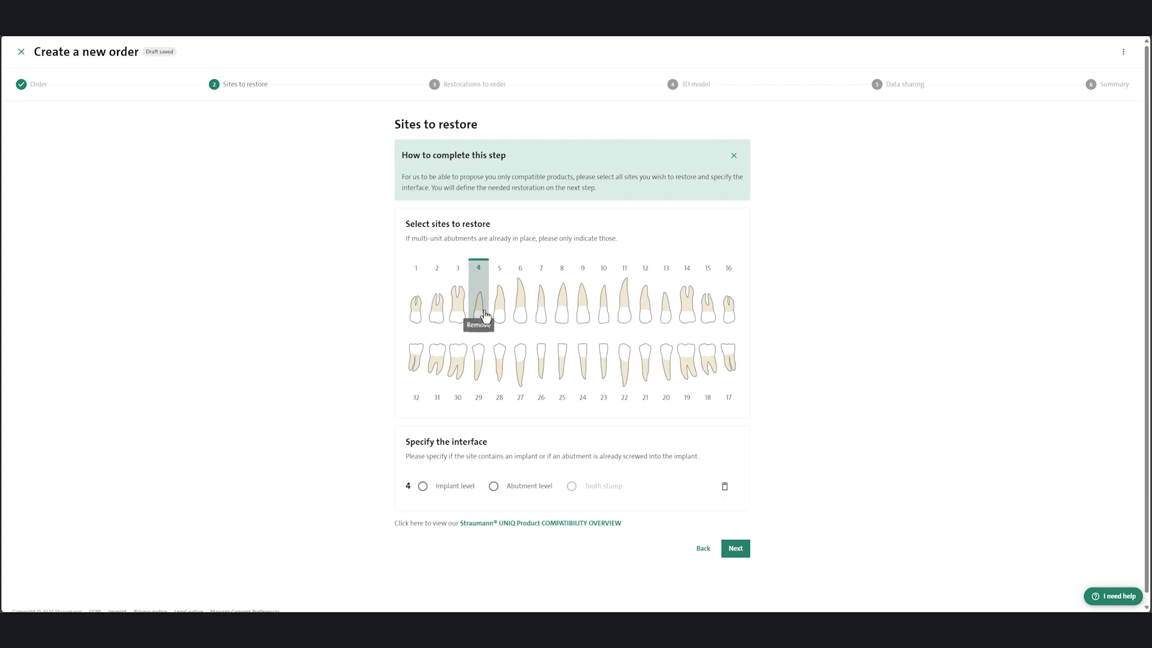
{"action": "left_click", "coordinate": [646, 309]}
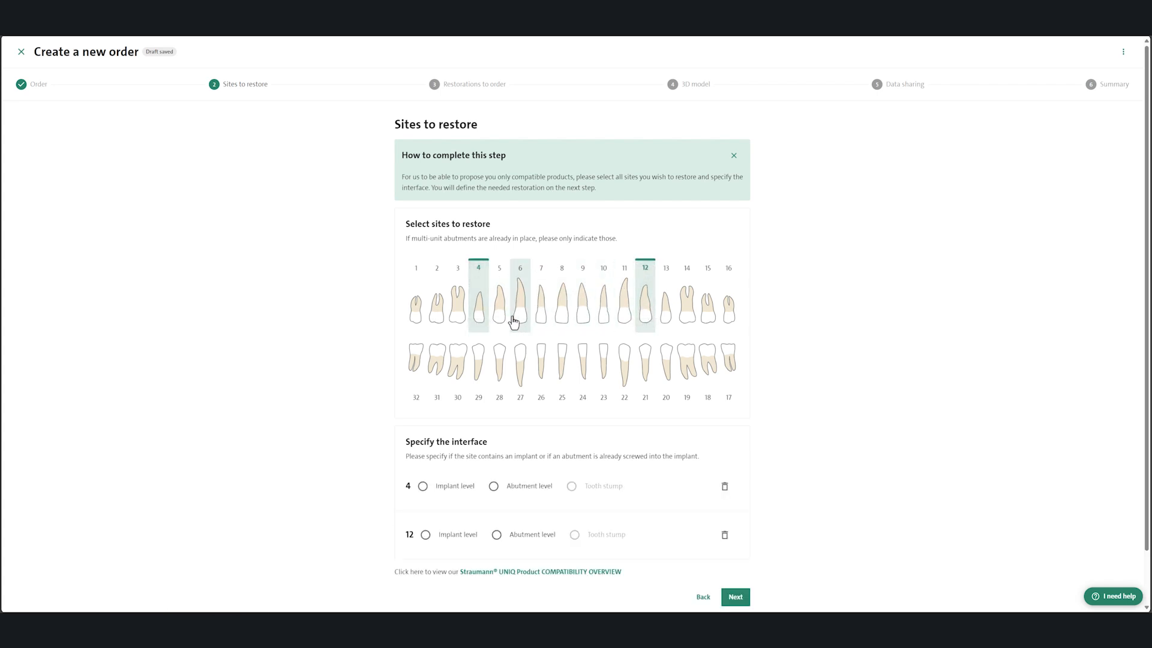
{"action": "left_click", "coordinate": [461, 368]}
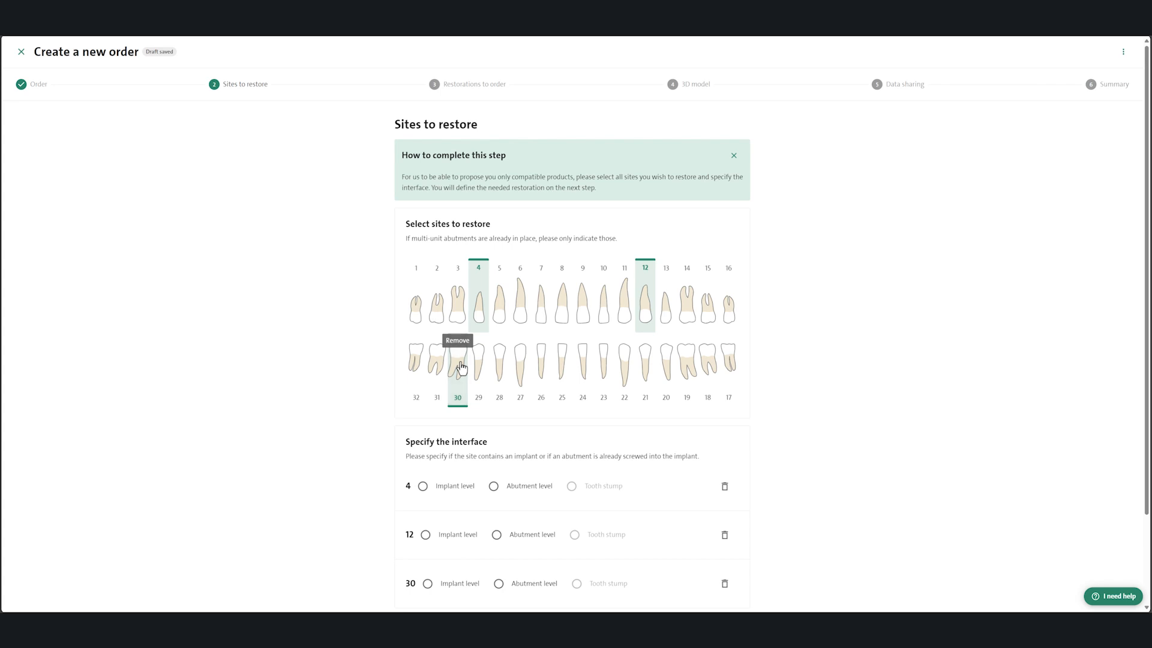
{"action": "left_click", "coordinate": [521, 367]}
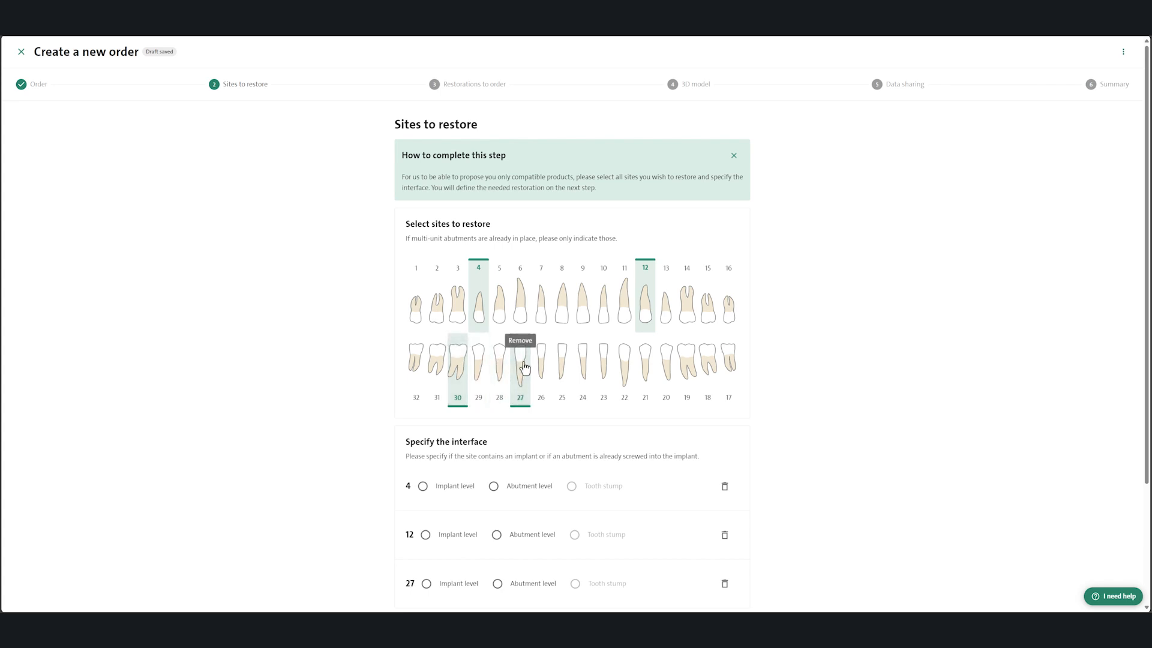
{"action": "left_click", "coordinate": [587, 366]}
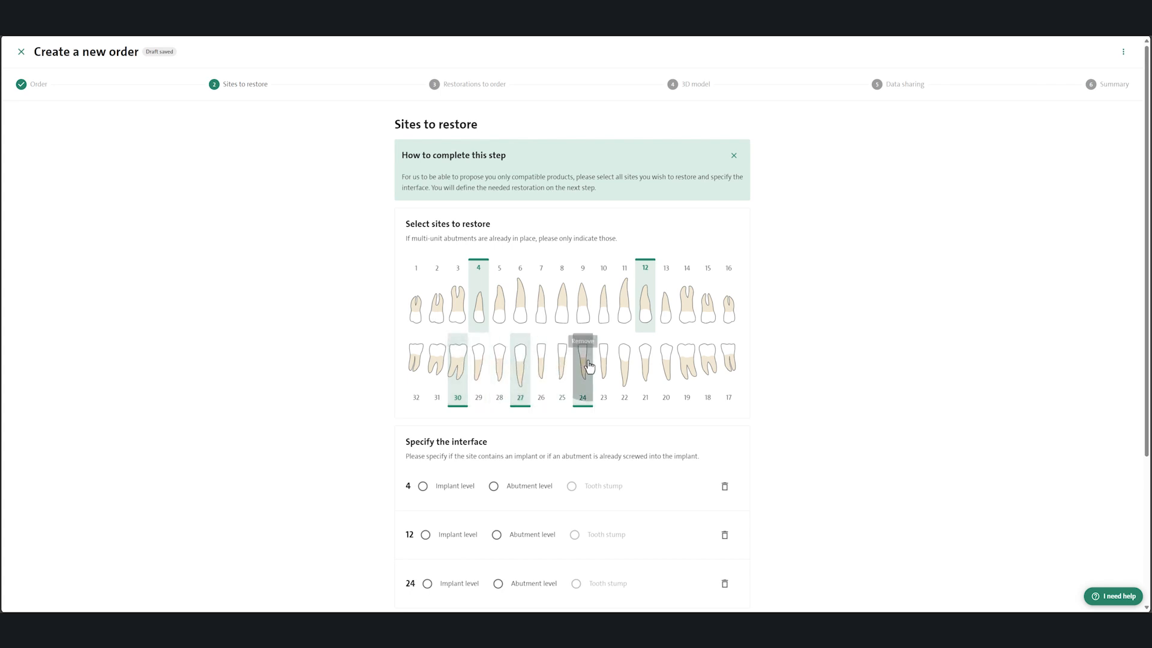
{"action": "left_click", "coordinate": [663, 373]}
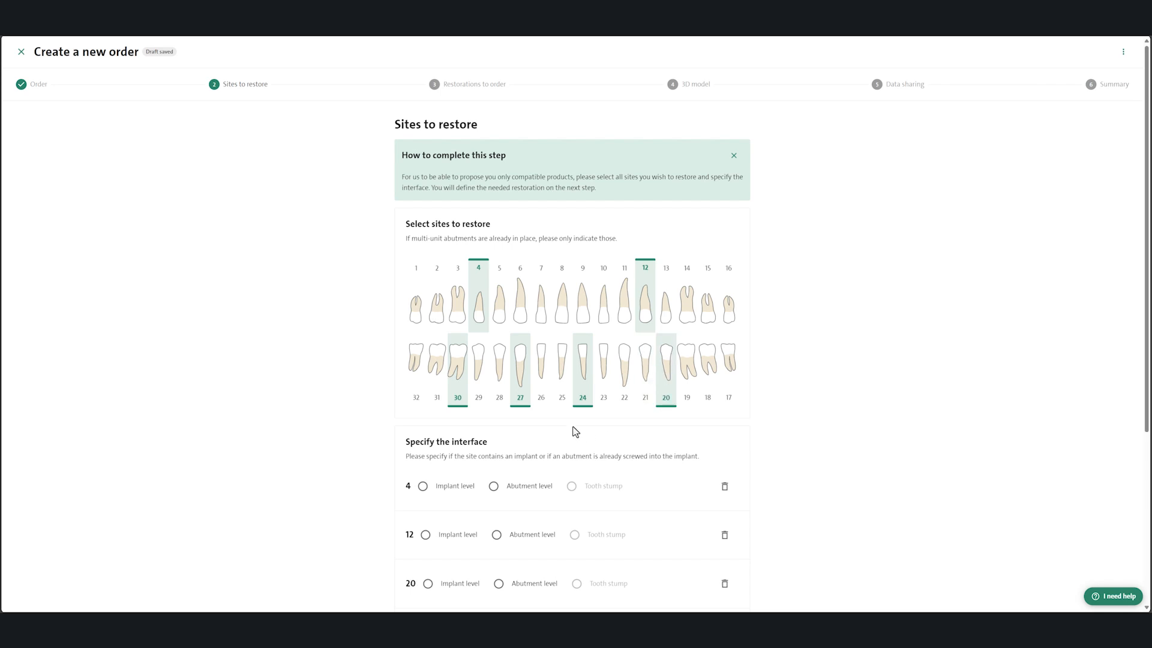
Step: Specify site 4 as implant level with brand Straumann, connection Bone Level and platform RB Regular Base, and apply it to all sites
{"action": "left_click", "coordinate": [424, 487]}
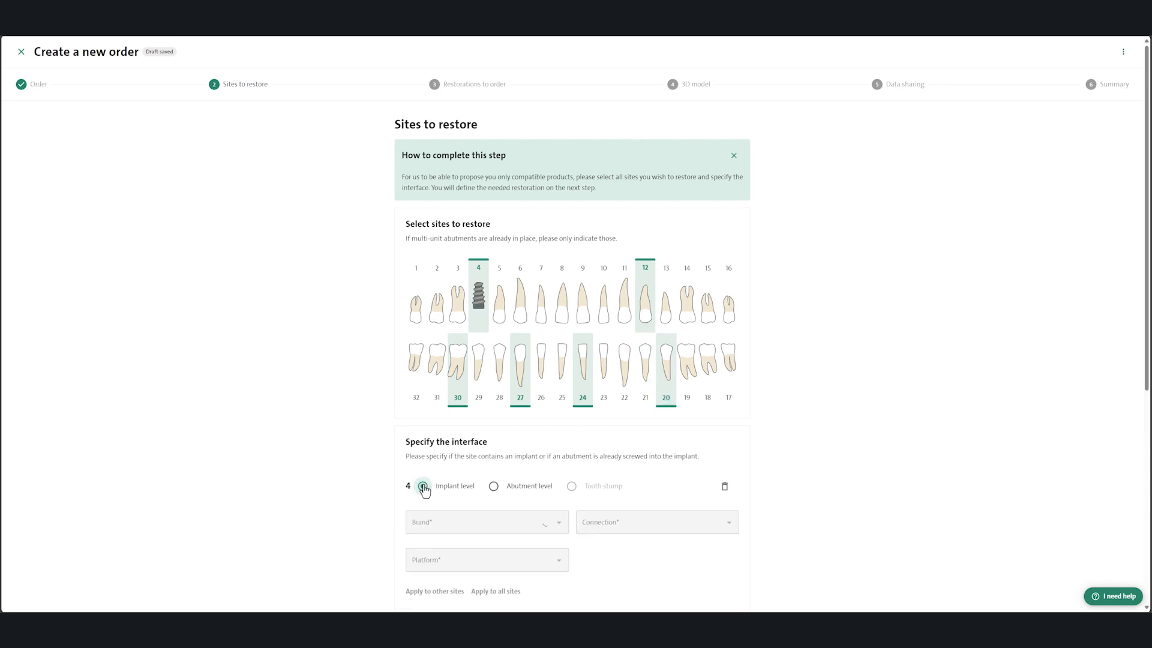
{"action": "scroll", "coordinate": [340, 454], "scroll_direction": "down", "scroll_amount": 2}
{"action": "scroll", "coordinate": [340, 455], "scroll_direction": "down", "scroll_amount": 3}
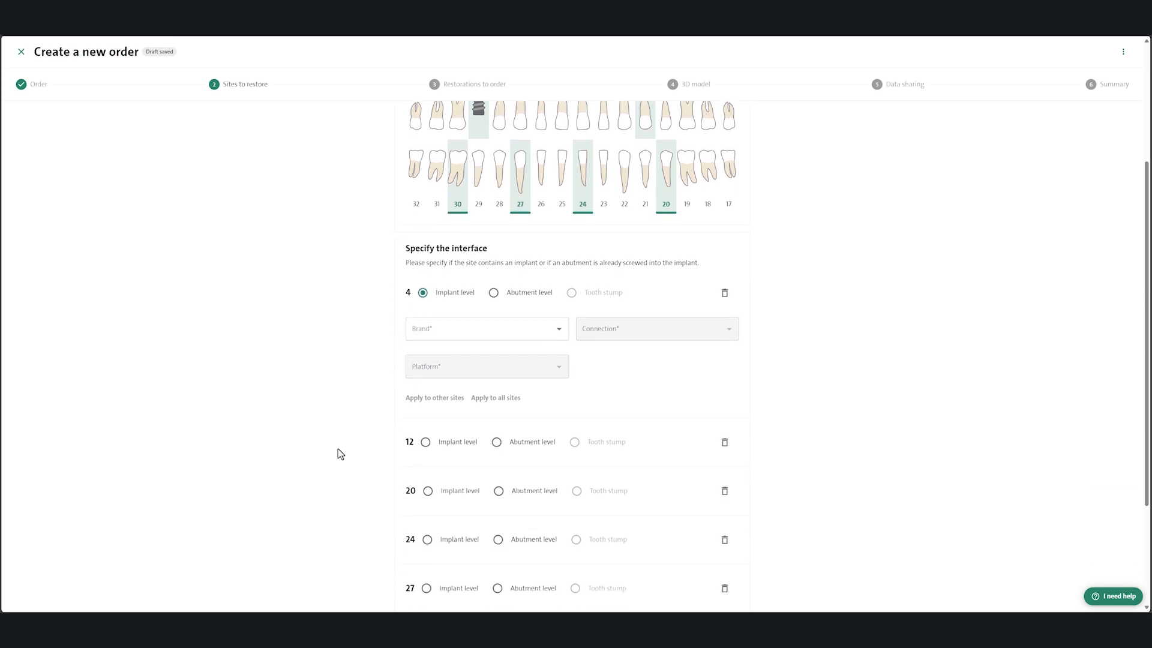
{"action": "left_click", "coordinate": [557, 299]}
{"action": "left_click", "coordinate": [505, 324]}
{"action": "left_click", "coordinate": [643, 297]}
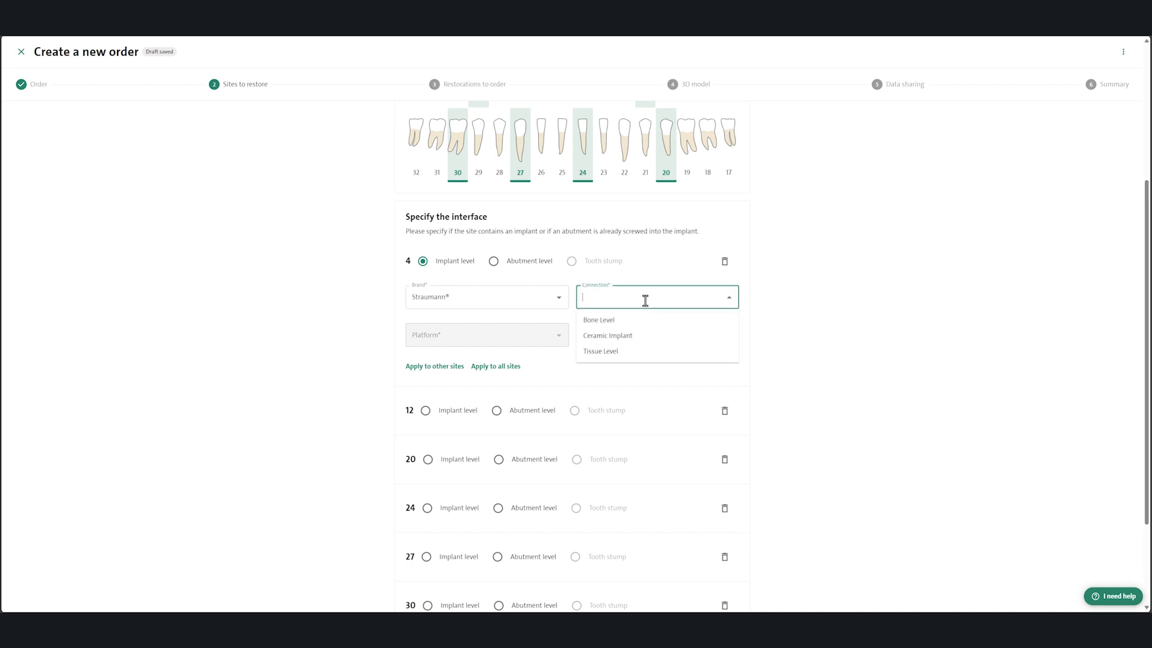
{"action": "left_click", "coordinate": [630, 326]}
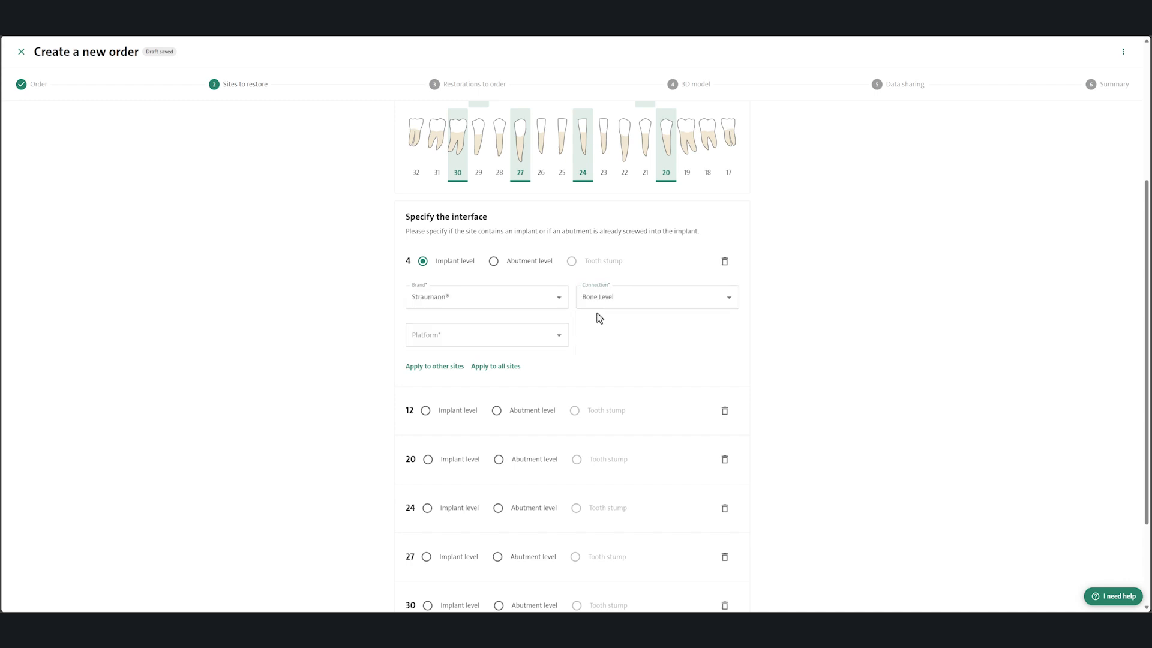
{"action": "left_click", "coordinate": [553, 342]}
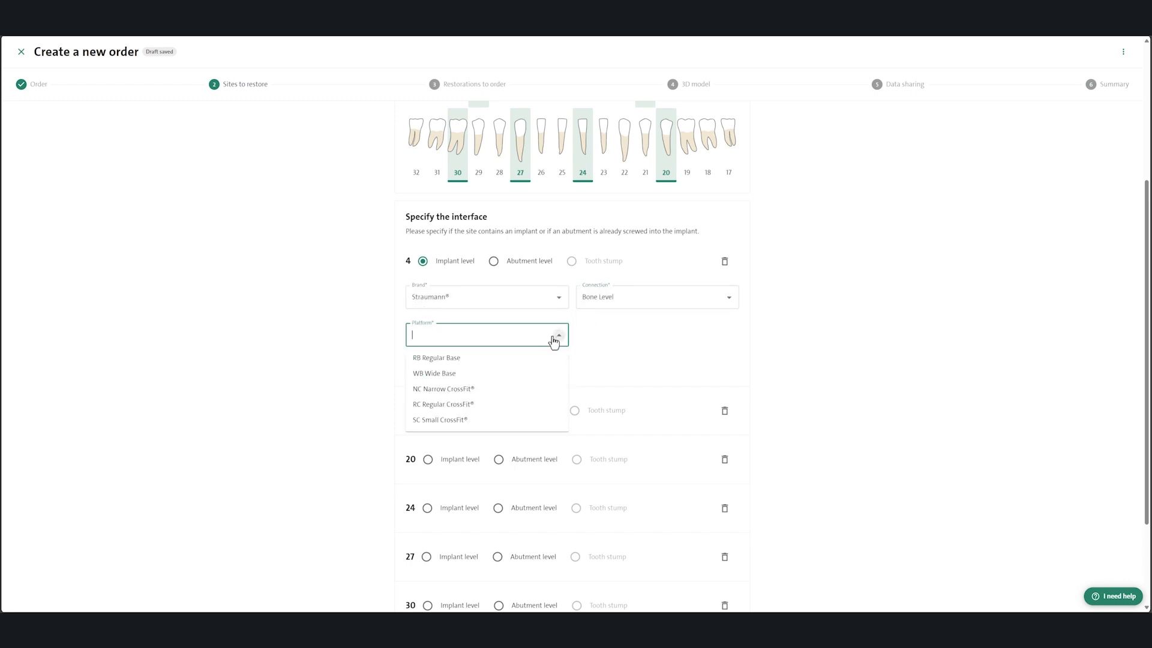
{"action": "left_click", "coordinate": [491, 360]}
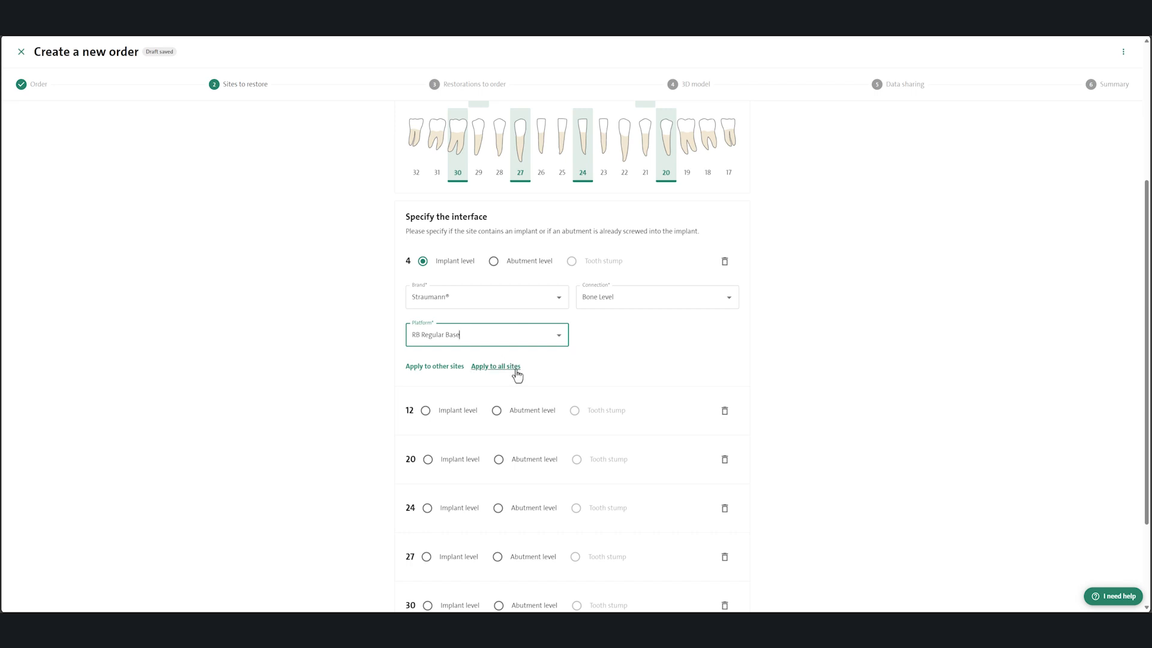
{"action": "left_click", "coordinate": [496, 367]}
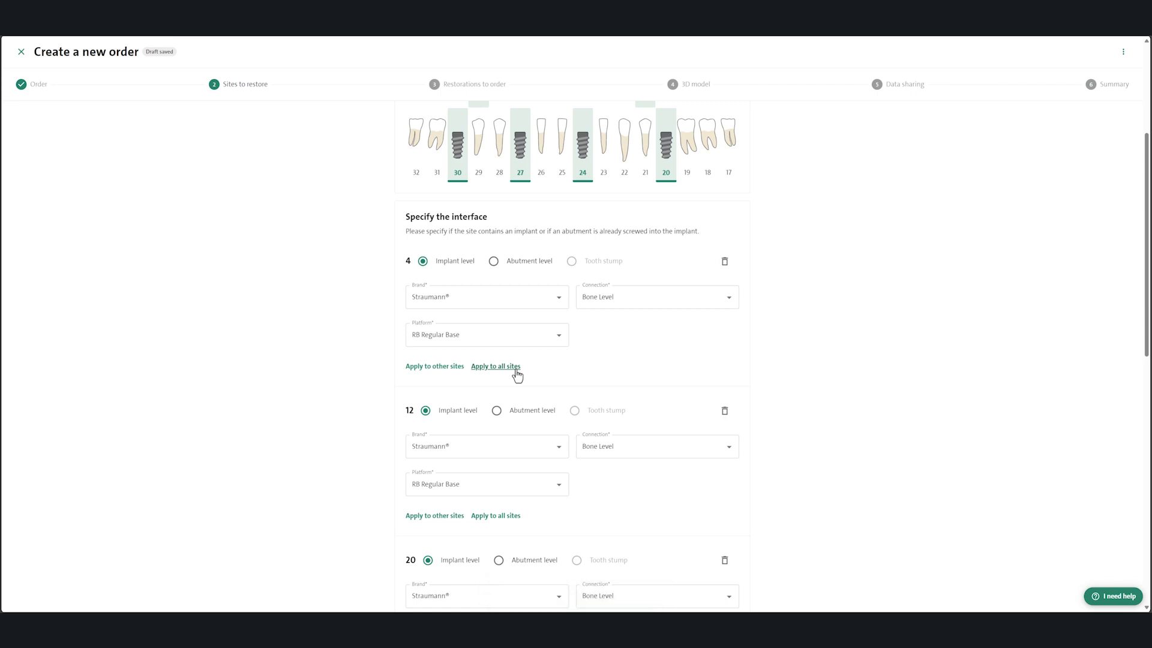
Step: Check the available implant brands for site 4 without changing the brand, and proceed to the restorations to order
{"action": "left_click", "coordinate": [560, 298]}
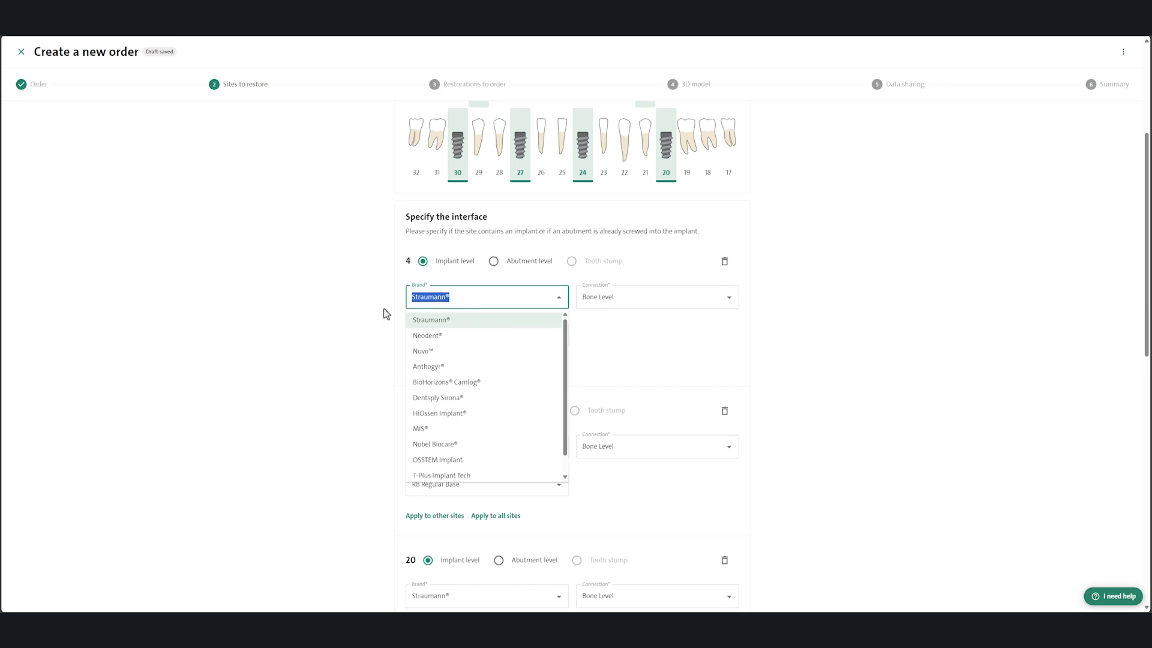
{"action": "left_click", "coordinate": [377, 315]}
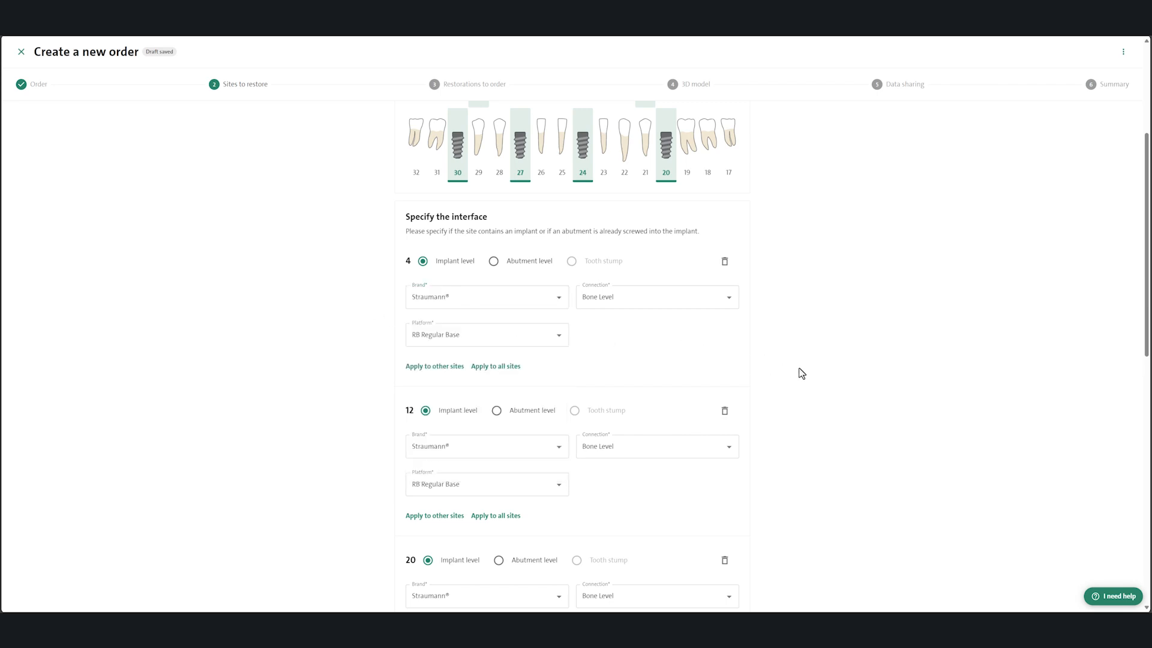
{"action": "scroll", "coordinate": [798, 373], "scroll_direction": "down", "scroll_amount": 5}
{"action": "scroll", "coordinate": [802, 373], "scroll_direction": "down", "scroll_amount": 4}
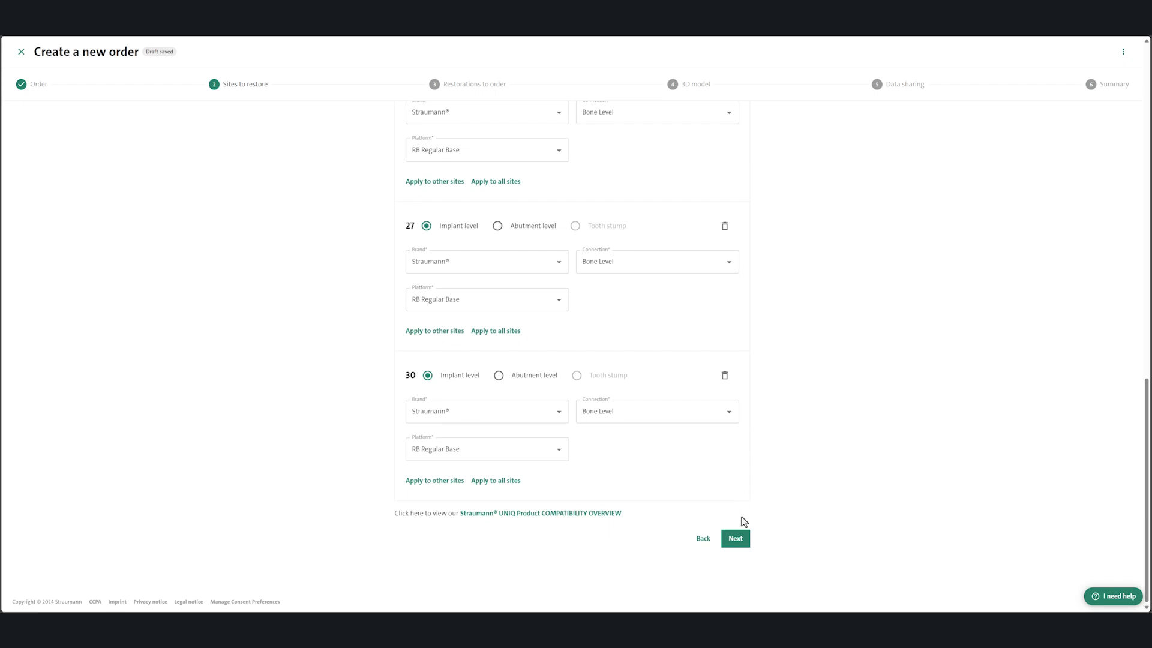
{"action": "left_click", "coordinate": [744, 543]}
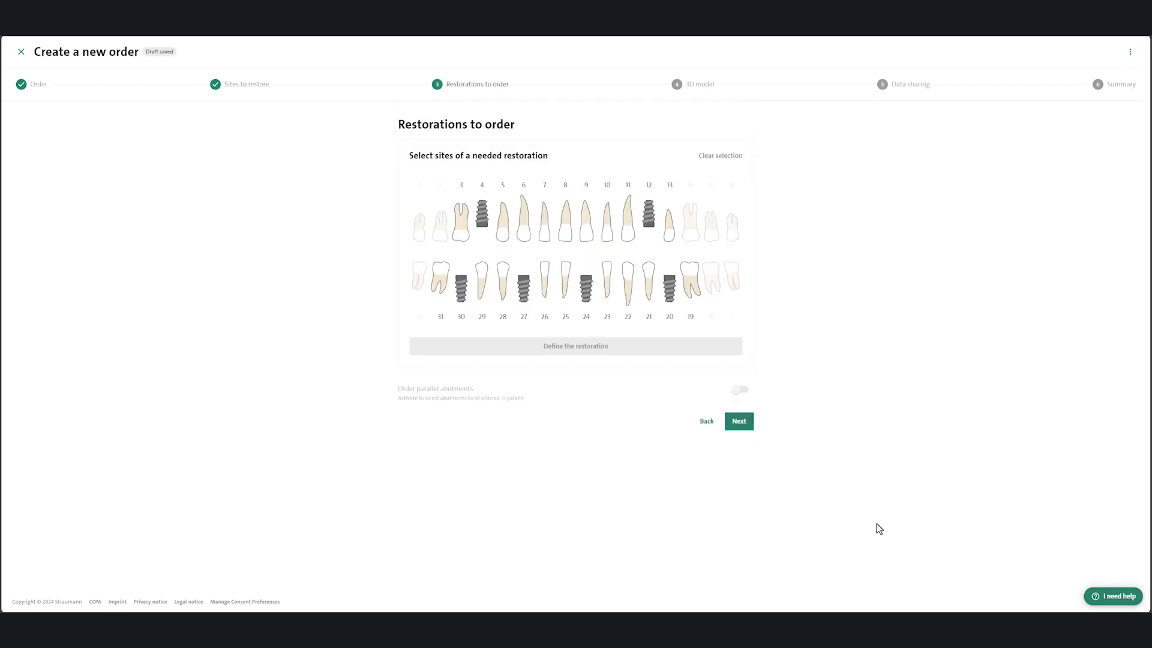
Step: Define site 4's restoration as Abutments & Ti-Bases, One-Piece Customized Abutment (cemented), Customized abutment, and expand the abutment's settings
{"action": "left_click", "coordinate": [484, 223]}
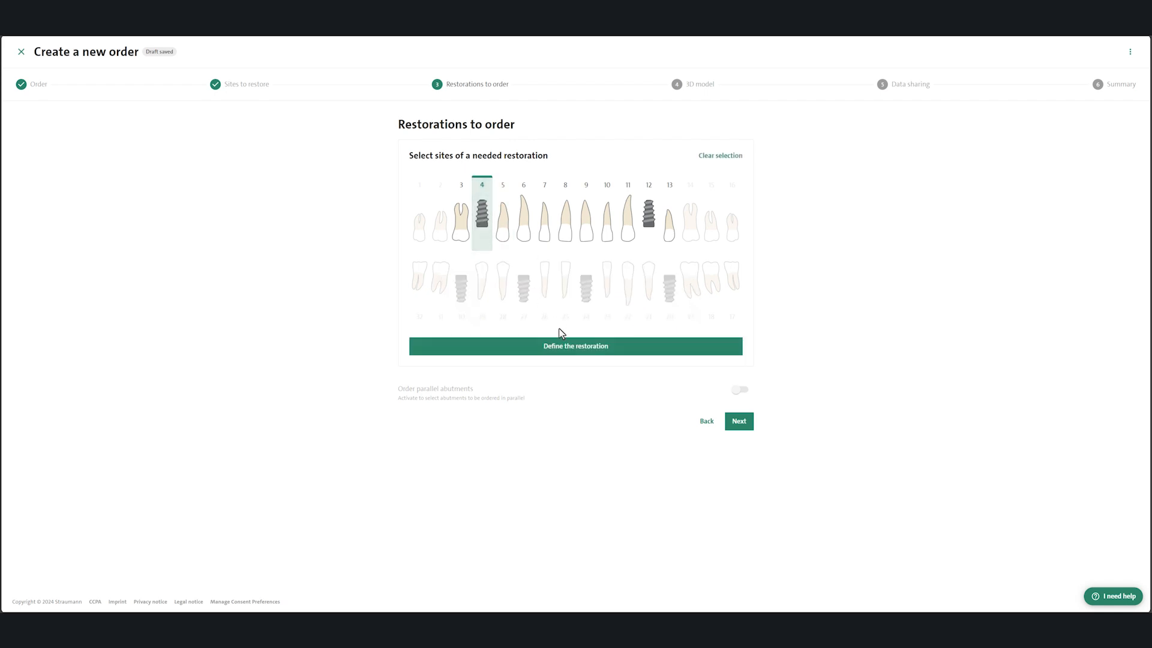
{"action": "left_click", "coordinate": [559, 348]}
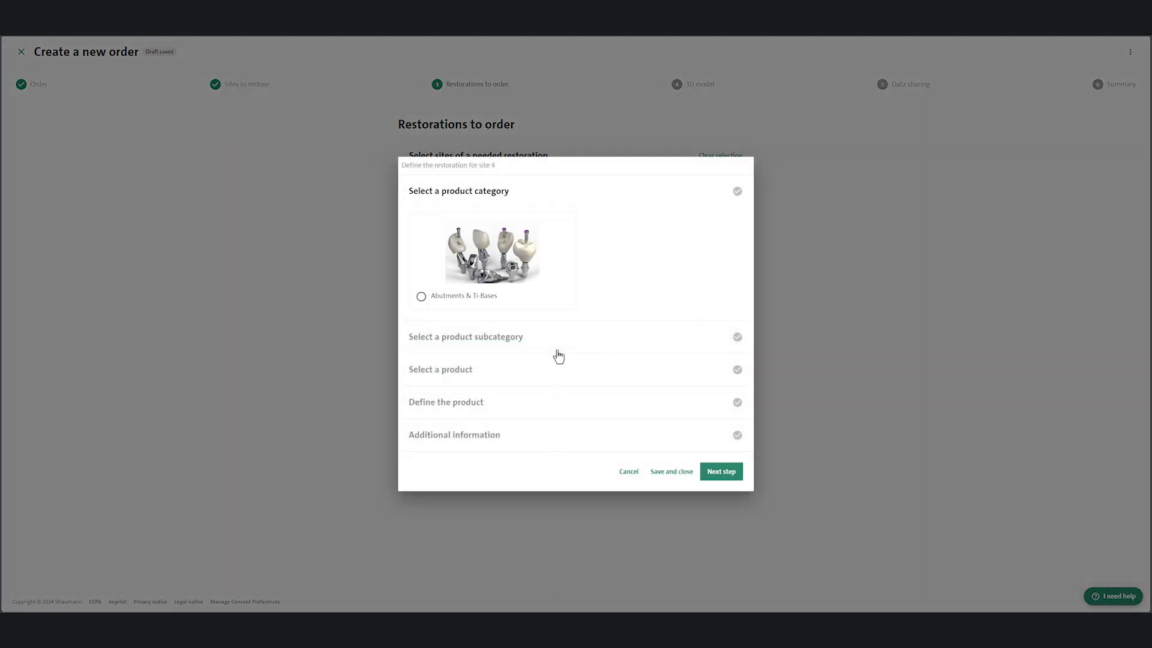
{"action": "left_click", "coordinate": [421, 297]}
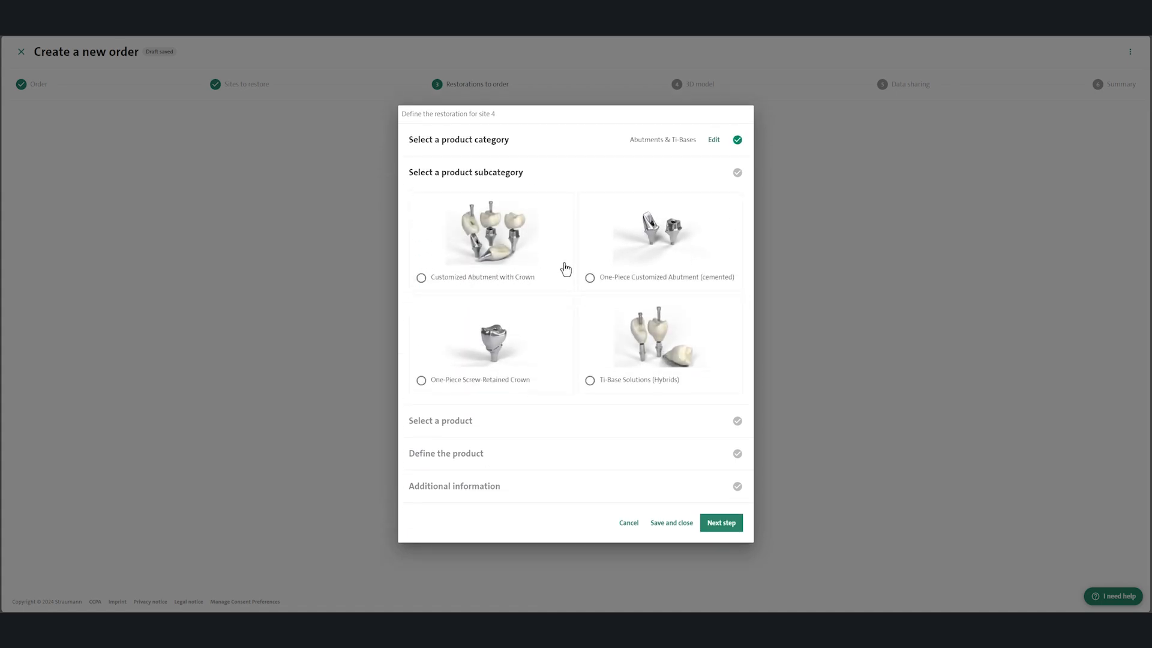
{"action": "left_click", "coordinate": [589, 277]}
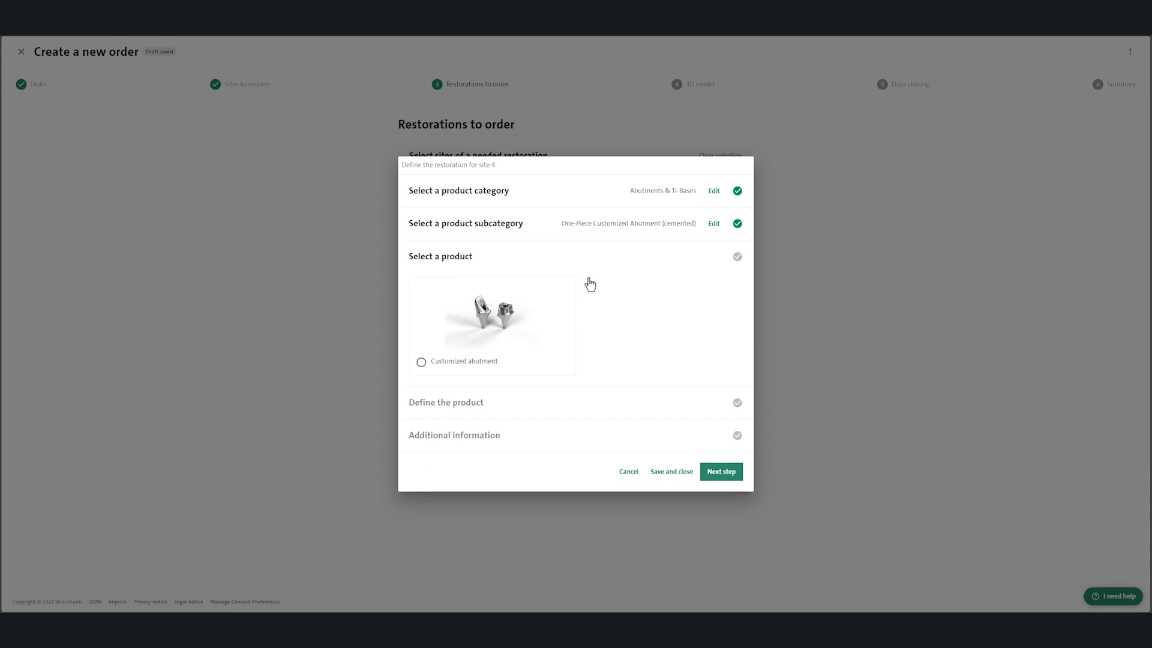
{"action": "left_click", "coordinate": [421, 362]}
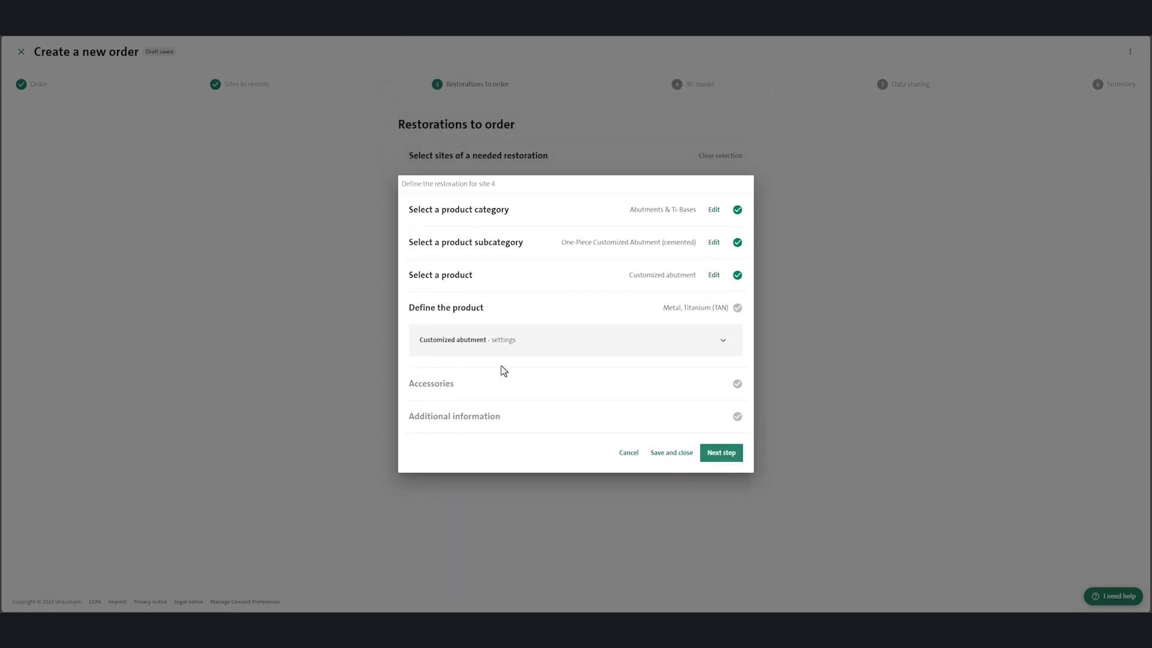
{"action": "left_click", "coordinate": [725, 341]}
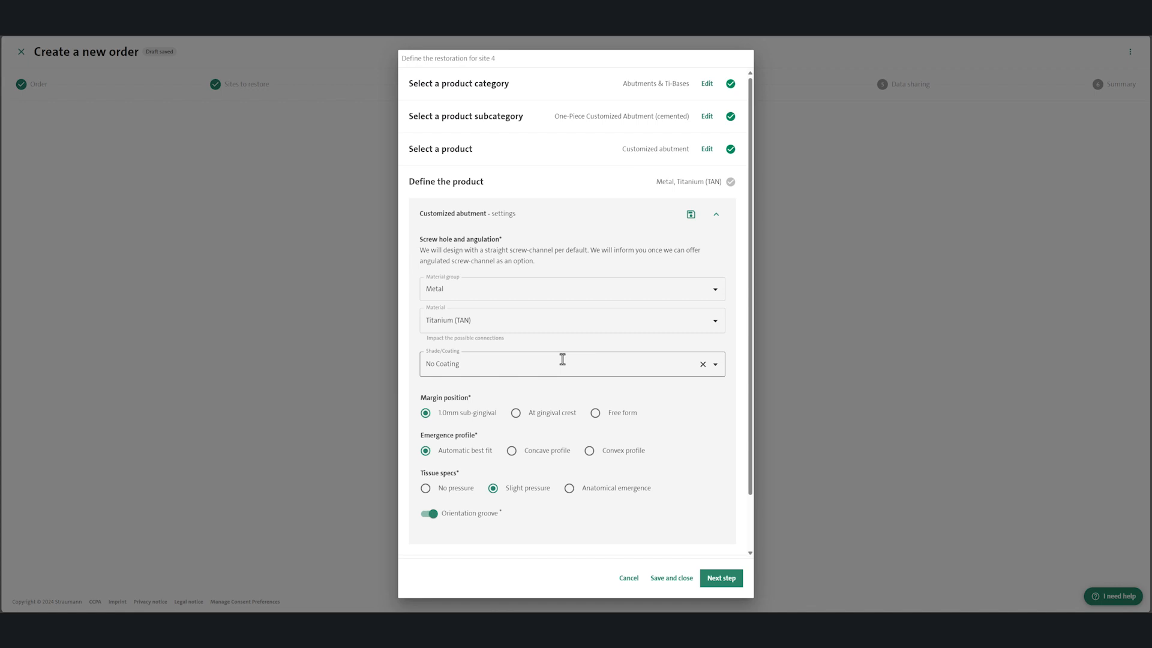
Step: Set site 4's abutment to a 1.0mm sub-gingival margin without orientation groove, and save these settings as the product default
{"action": "left_click", "coordinate": [595, 414]}
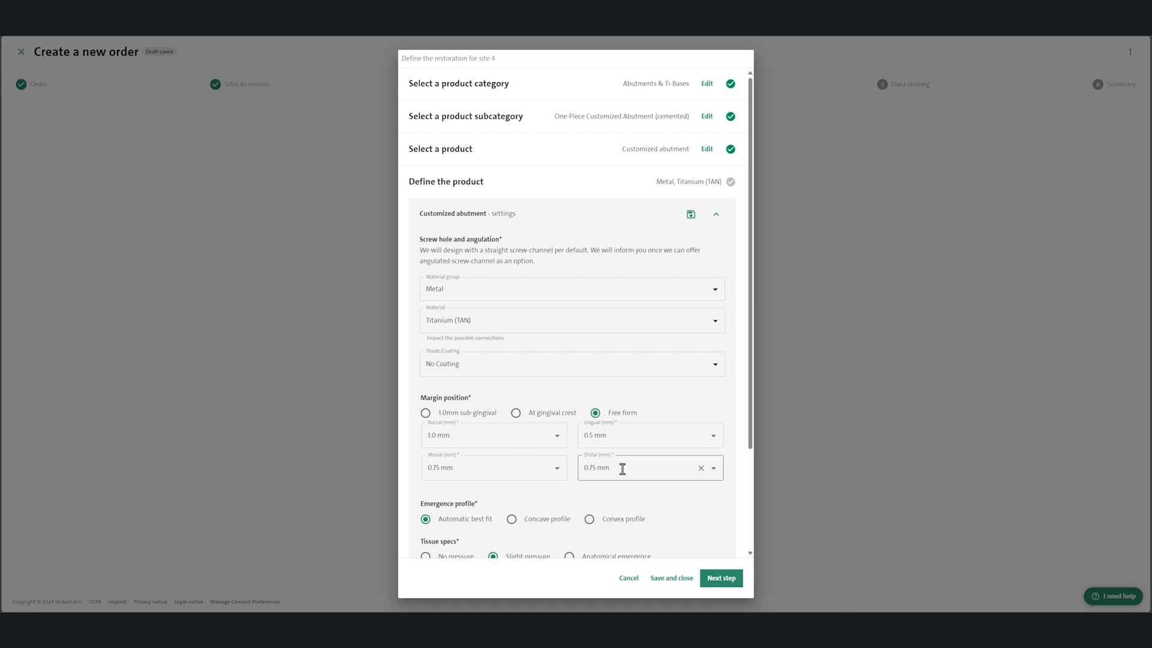
{"action": "left_click", "coordinate": [426, 414]}
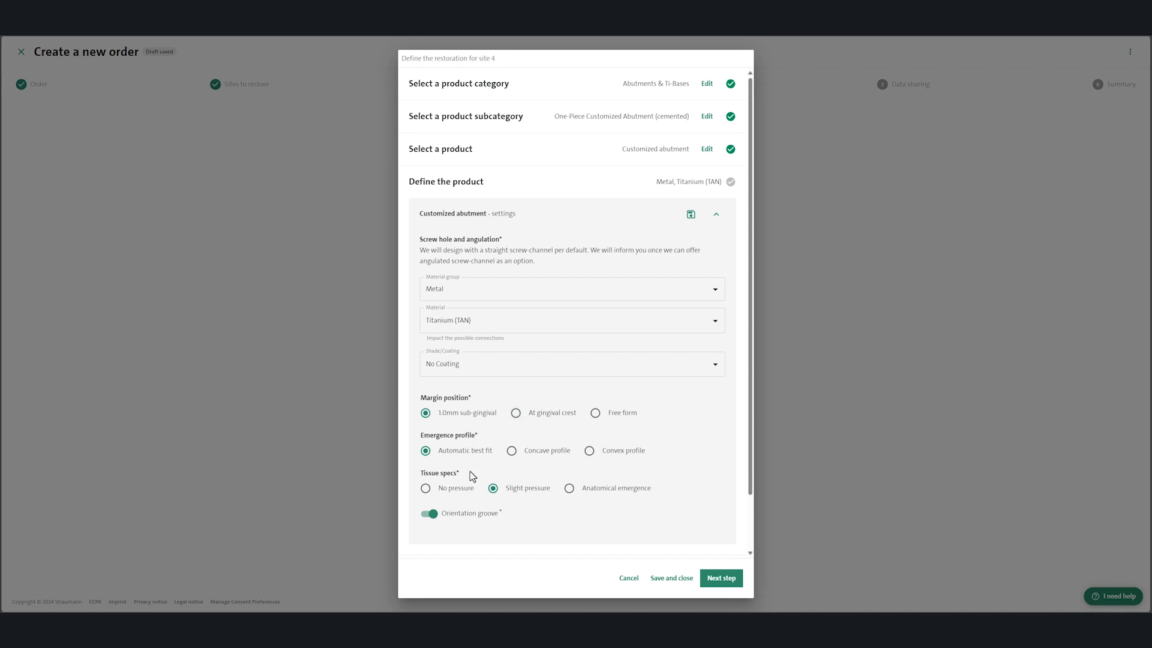
{"action": "left_click", "coordinate": [431, 516]}
{"action": "left_click", "coordinate": [693, 216]}
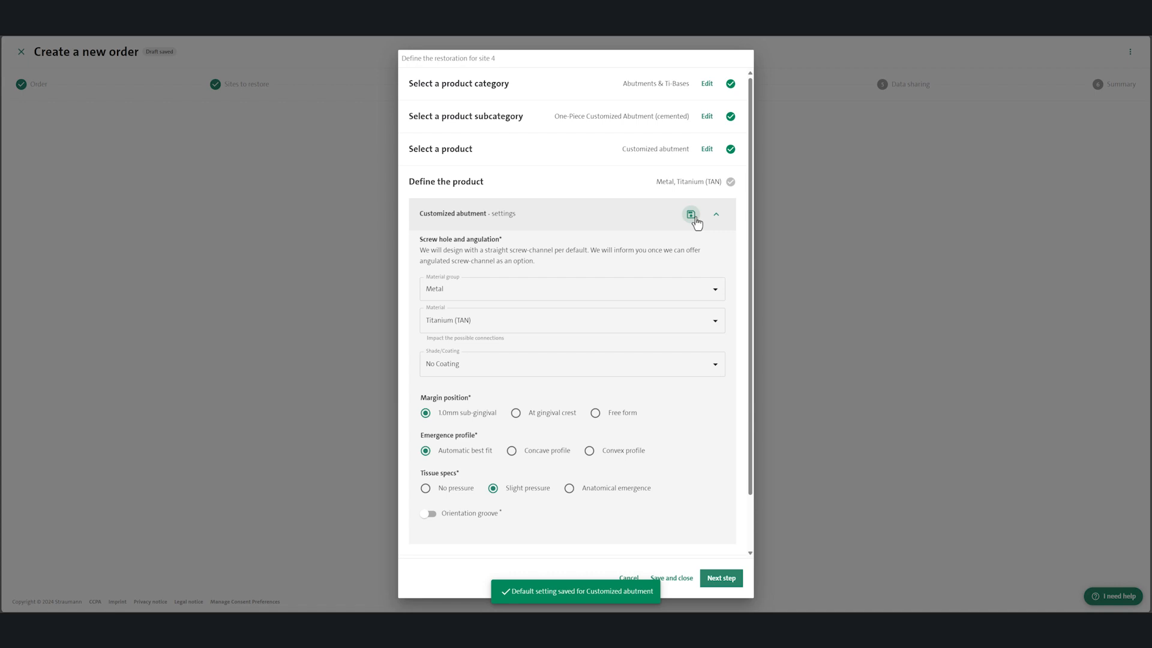
{"action": "scroll", "coordinate": [432, 517], "scroll_direction": "down", "scroll_amount": 1}
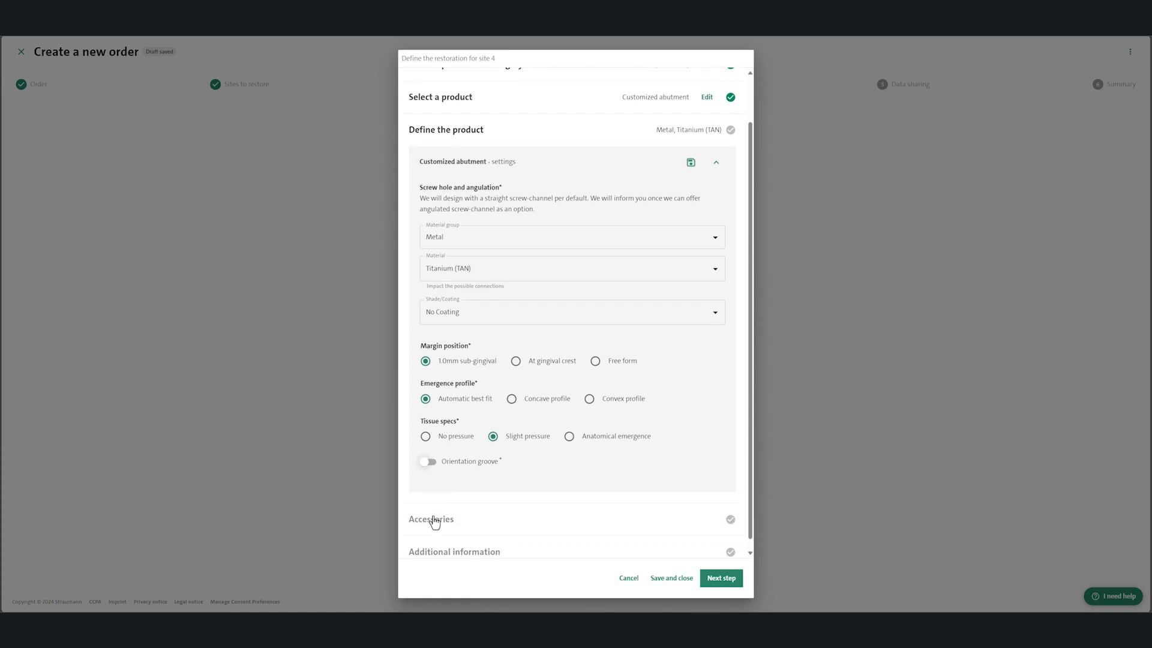
{"action": "left_click", "coordinate": [713, 580]}
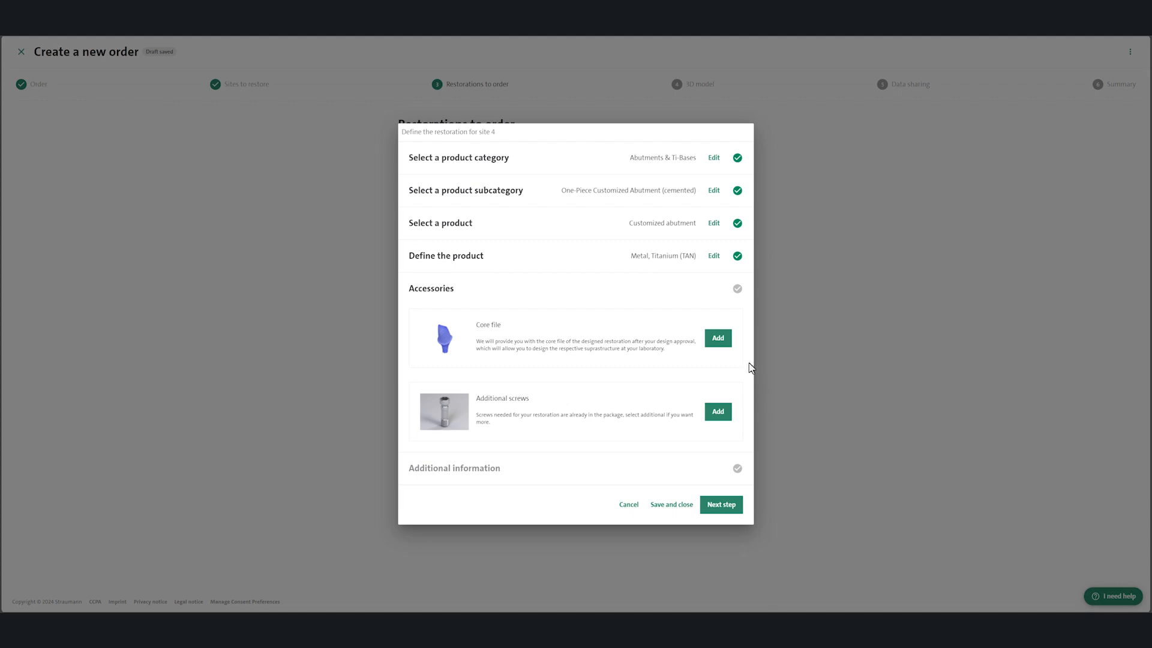
Step: Add the core file and additional screws as accessories to site 4's abutment and finalize its restoration without a comment
{"action": "left_click", "coordinate": [720, 339]}
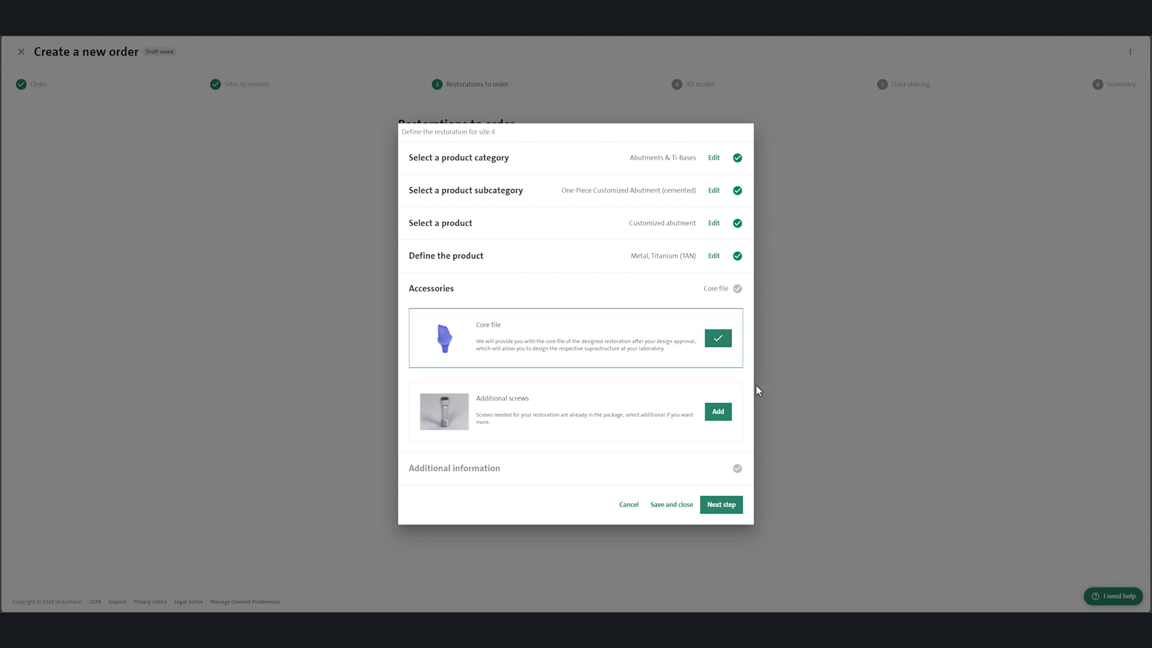
{"action": "left_click", "coordinate": [723, 415]}
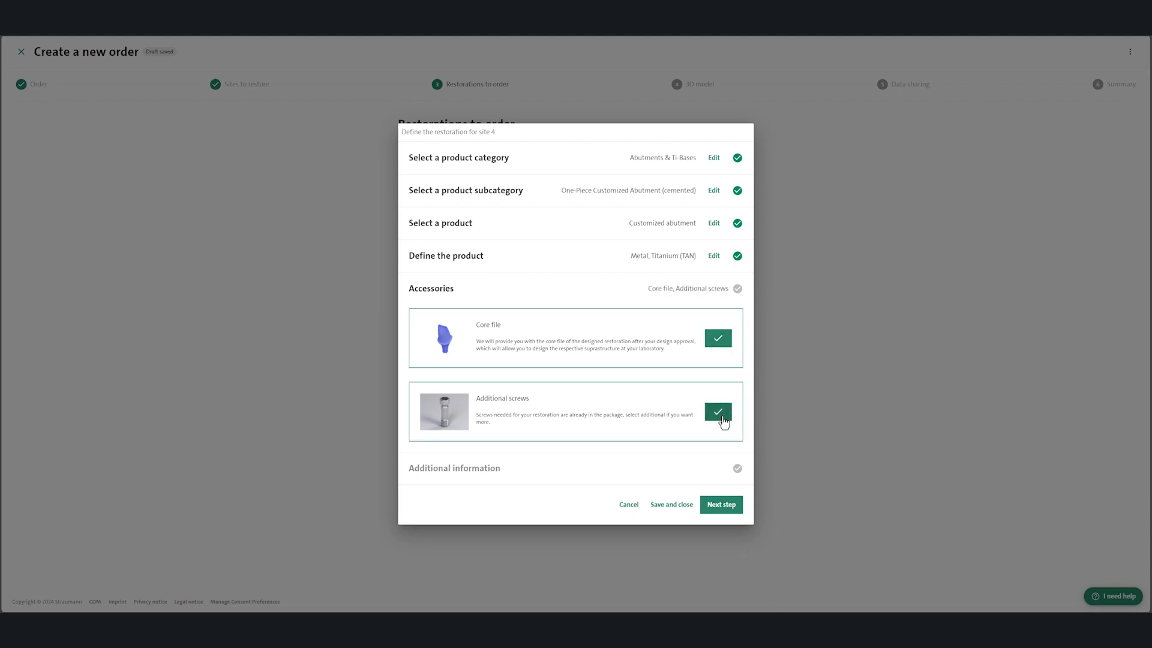
{"action": "left_click", "coordinate": [727, 507]}
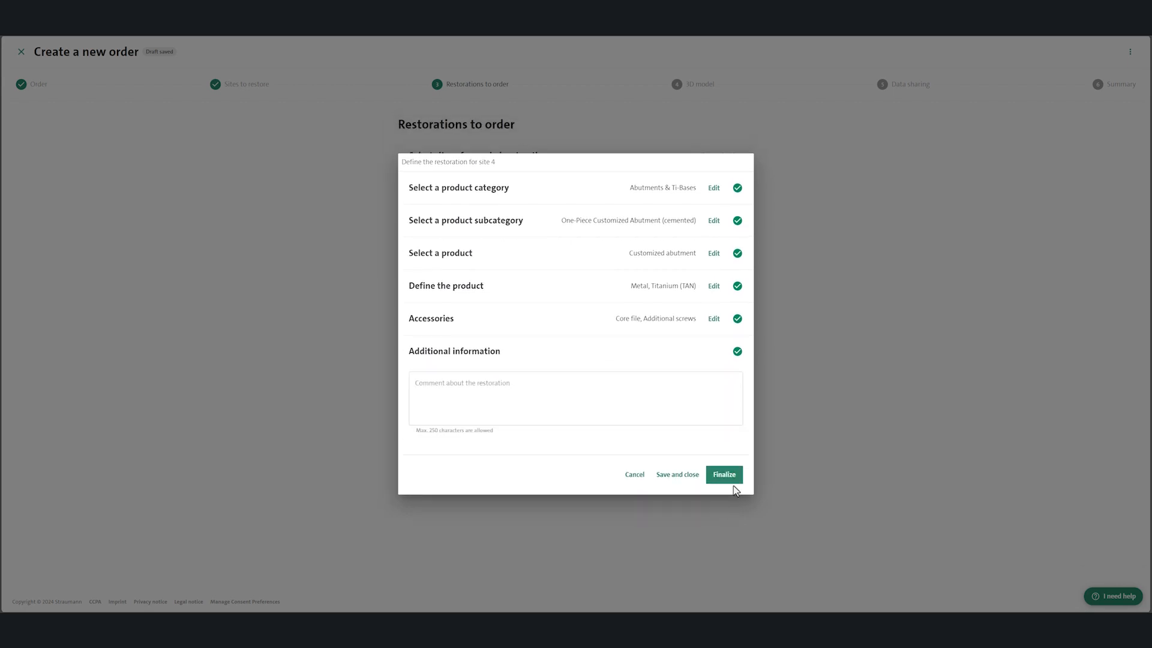
{"action": "left_click", "coordinate": [732, 479]}
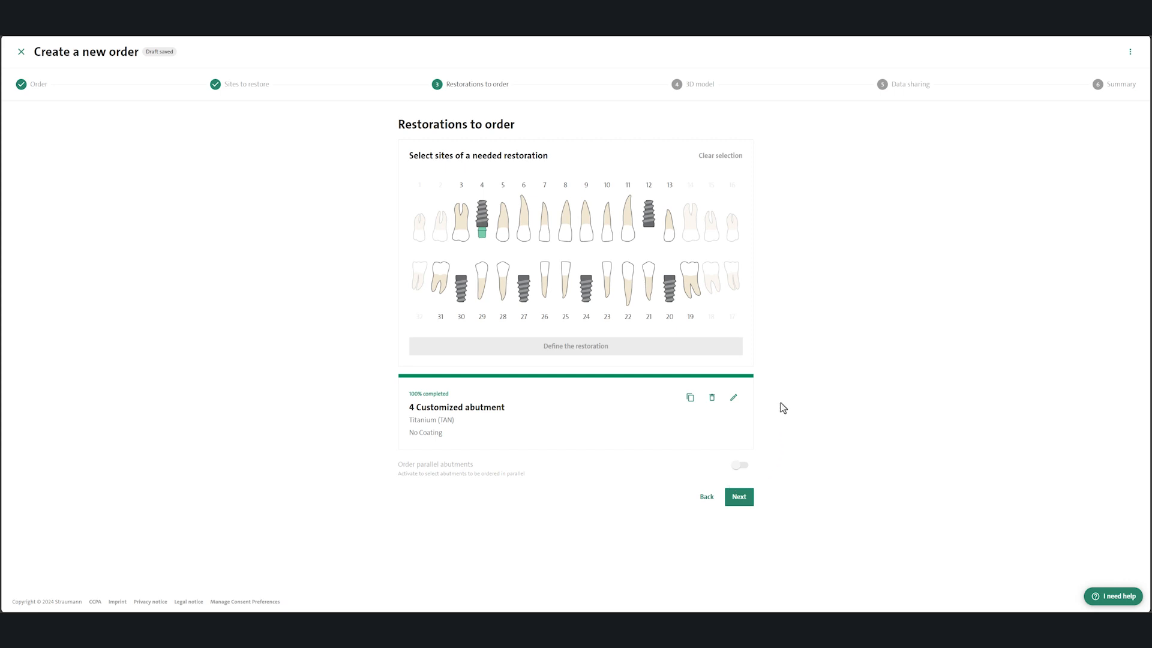
Step: Apply site 4's customized abutment to site 12, and check the parallel abutments option without selecting any abutments
{"action": "left_click", "coordinate": [690, 397]}
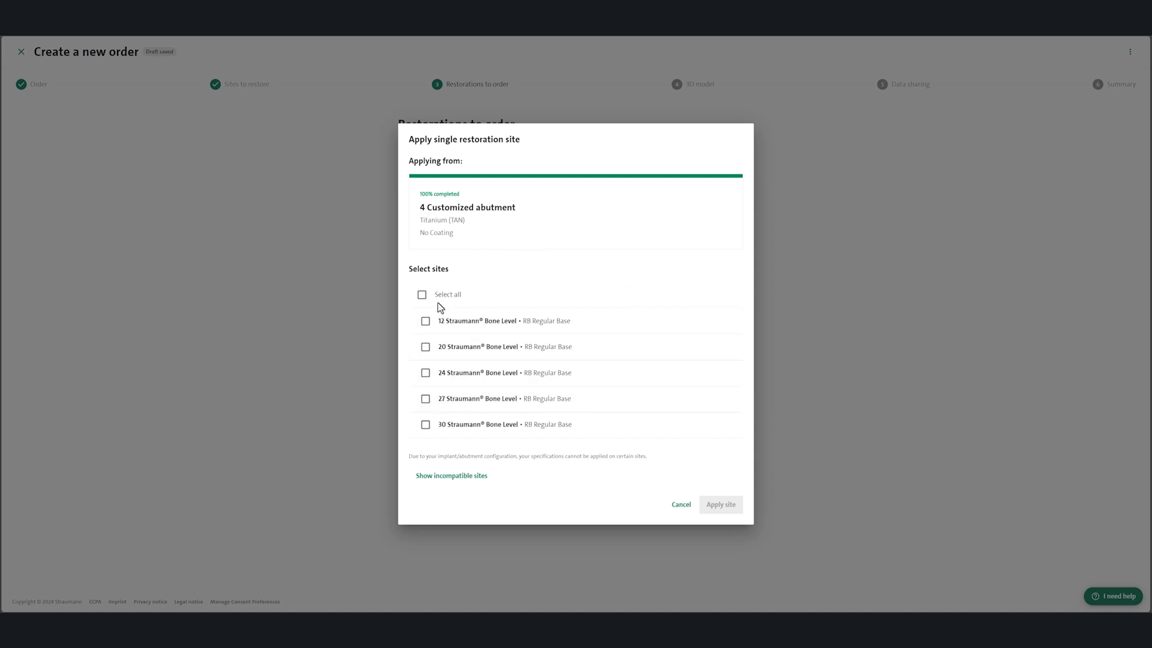
{"action": "left_click", "coordinate": [426, 323]}
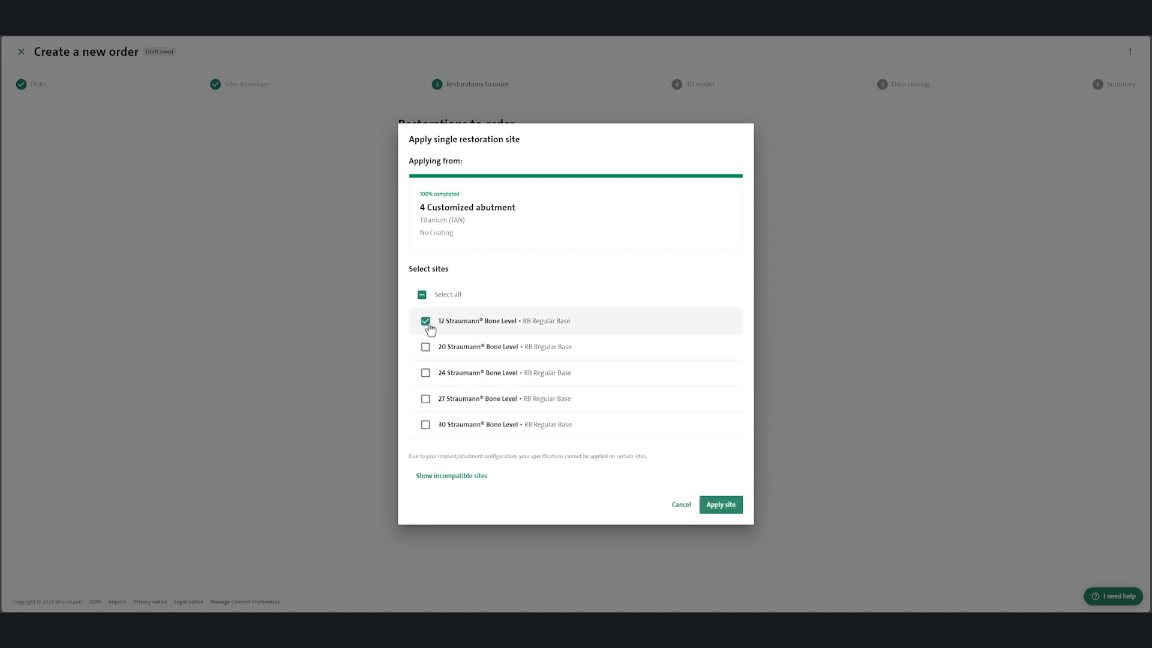
{"action": "left_click", "coordinate": [722, 506]}
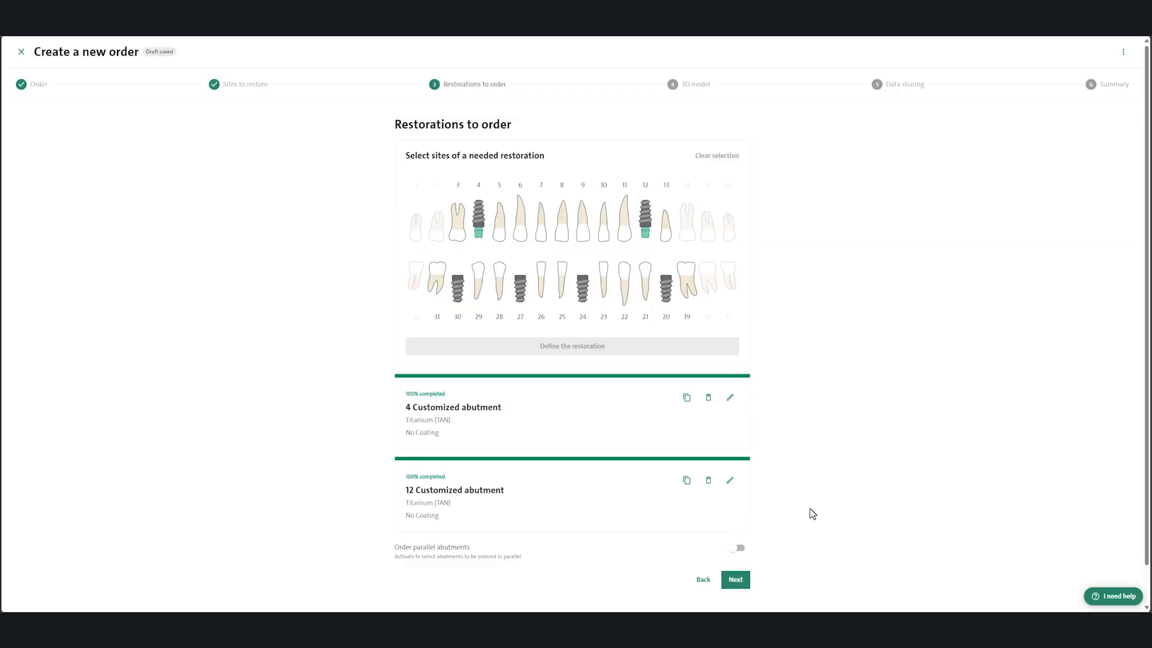
{"action": "left_click", "coordinate": [740, 551]}
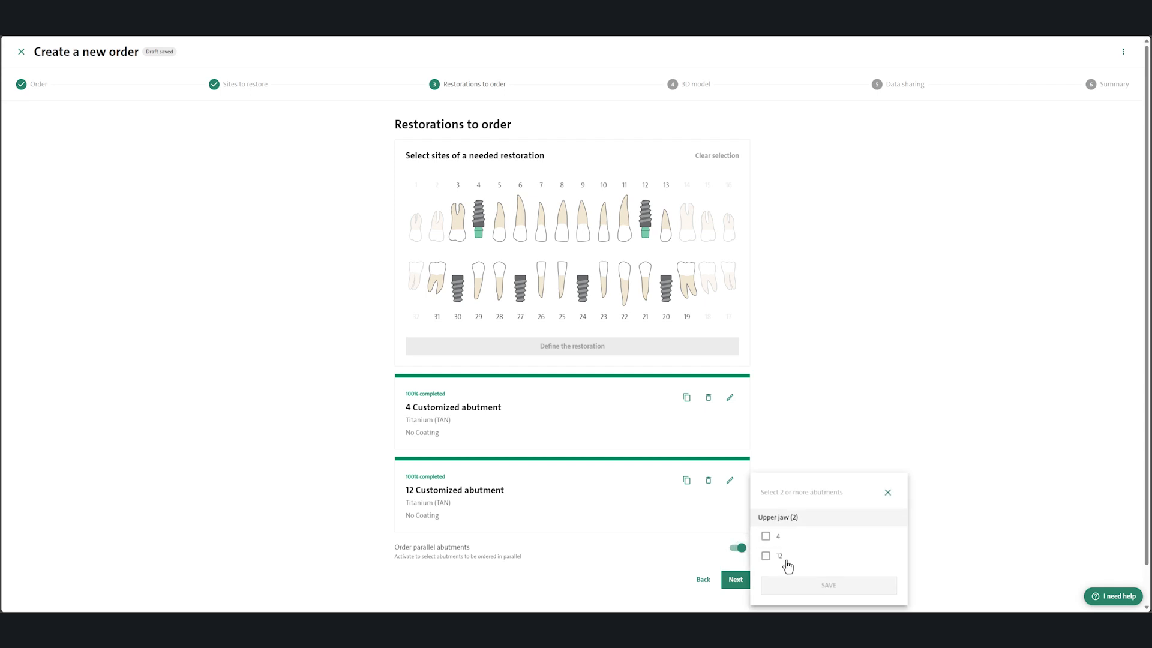
{"action": "left_click", "coordinate": [888, 492]}
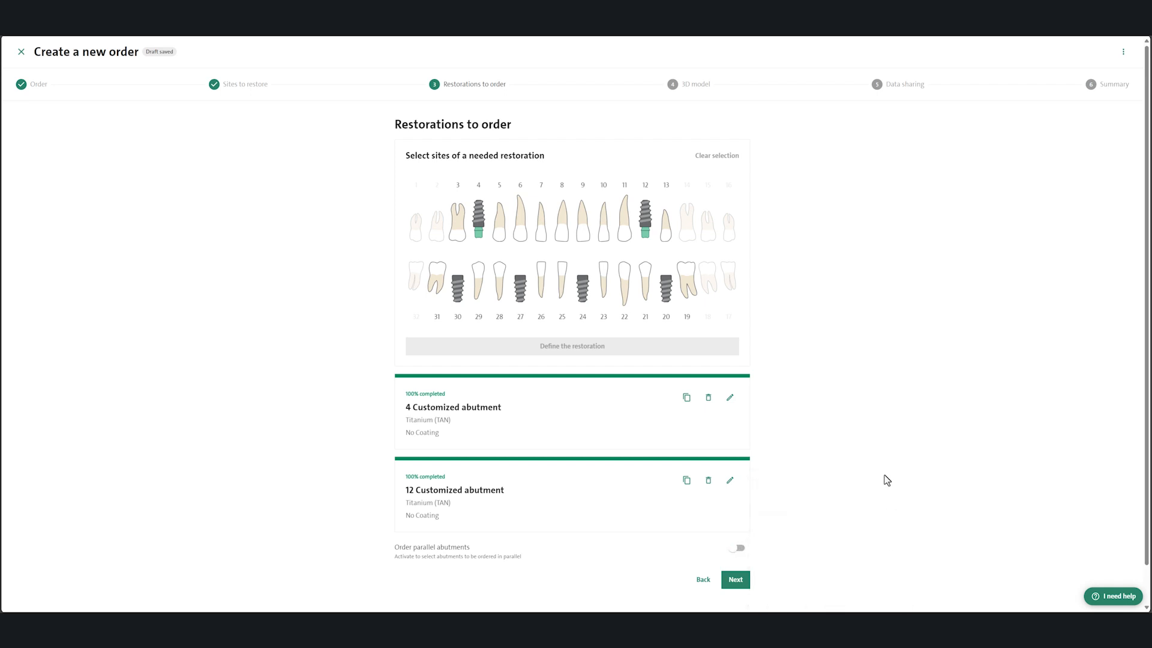
Step: Define the restoration for sites 19 to 31 as Bars & Bridges, CoreBar for cemented Zirconia bridge, CoreBar only, with the default settings
{"action": "left_click", "coordinate": [436, 300]}
{"action": "left_click_drag", "start_coordinate": [436, 300], "coordinate": [688, 321]}
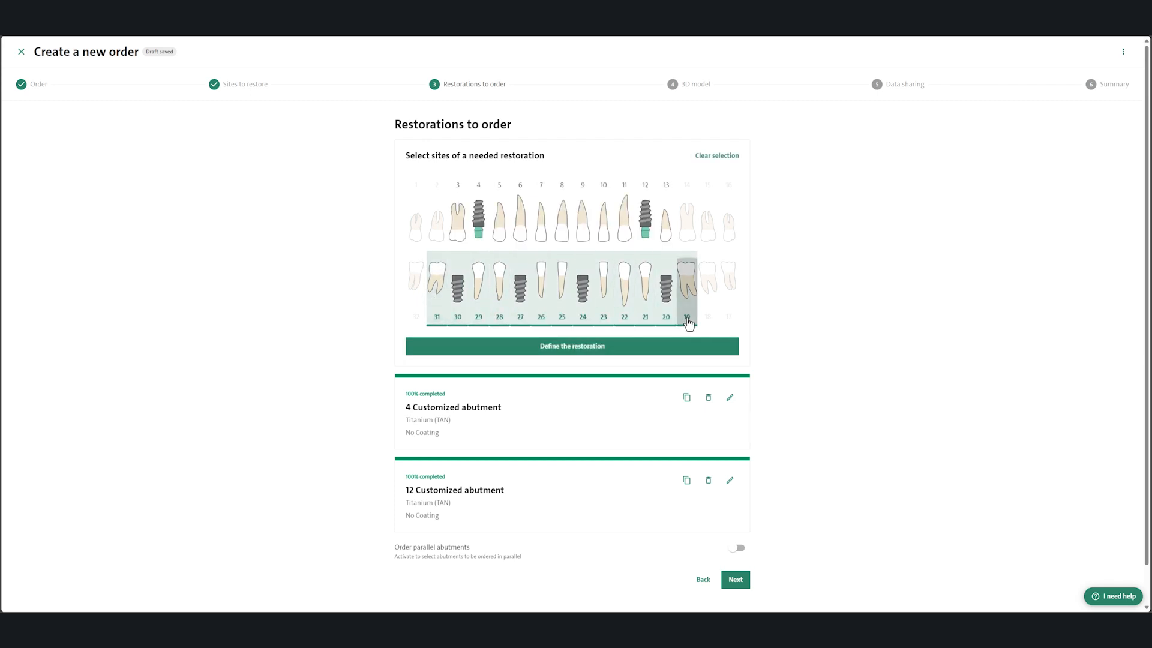
{"action": "left_click", "coordinate": [628, 352]}
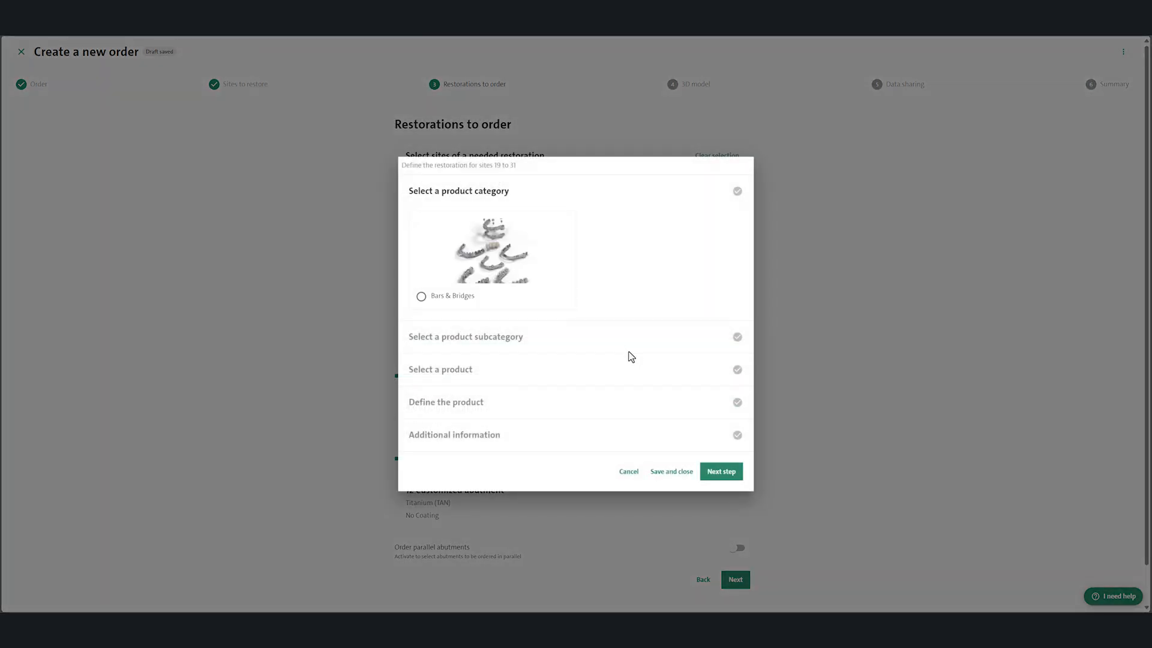
{"action": "left_click", "coordinate": [421, 296]}
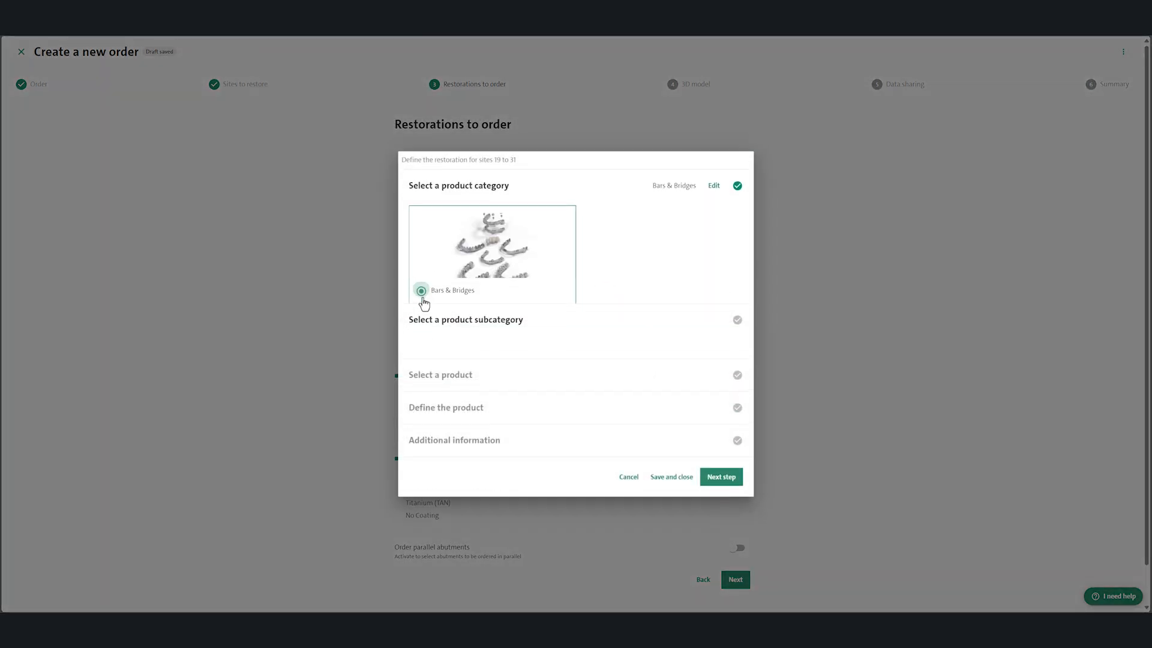
{"action": "left_click", "coordinate": [421, 278]}
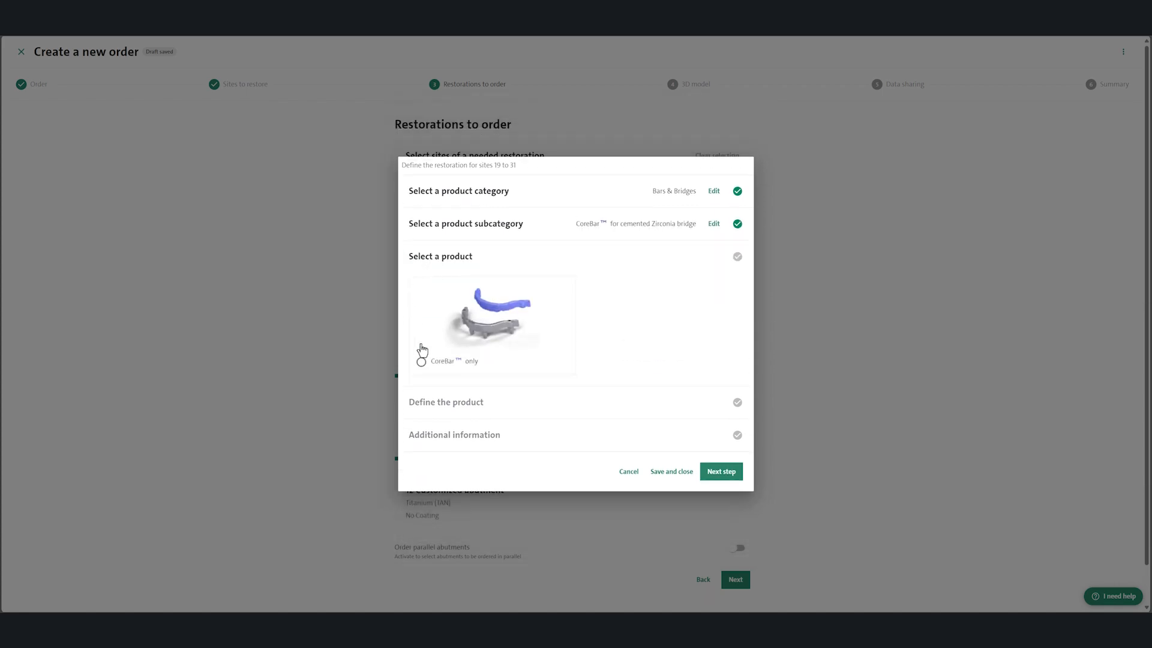
{"action": "left_click", "coordinate": [421, 362]}
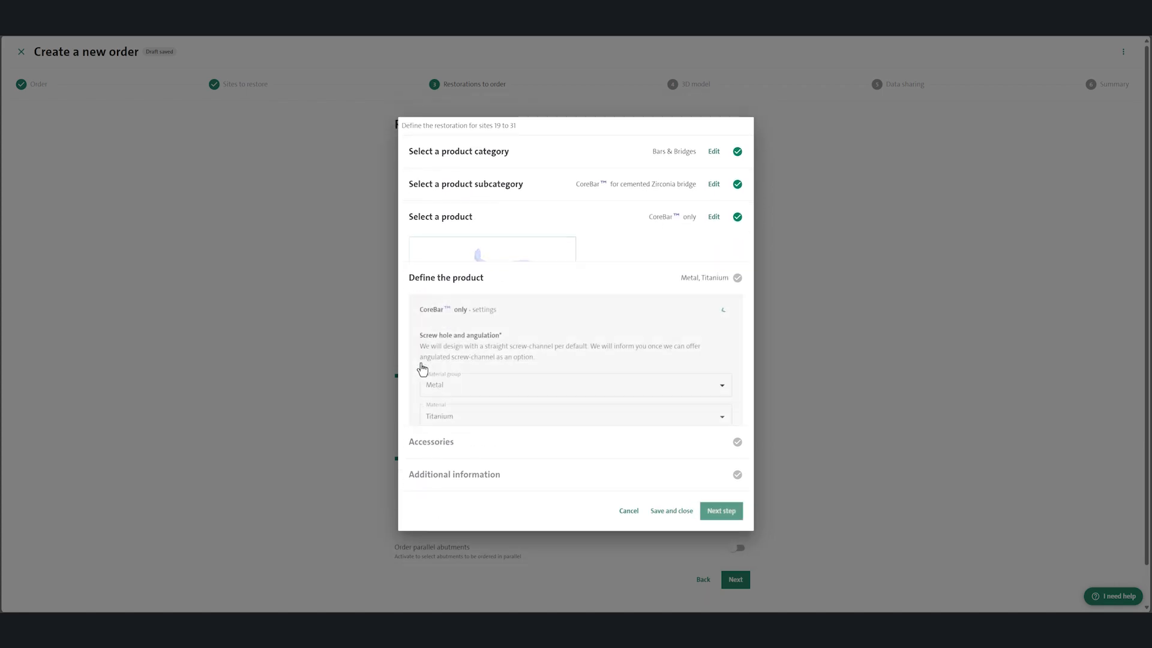
{"action": "left_click", "coordinate": [723, 340]}
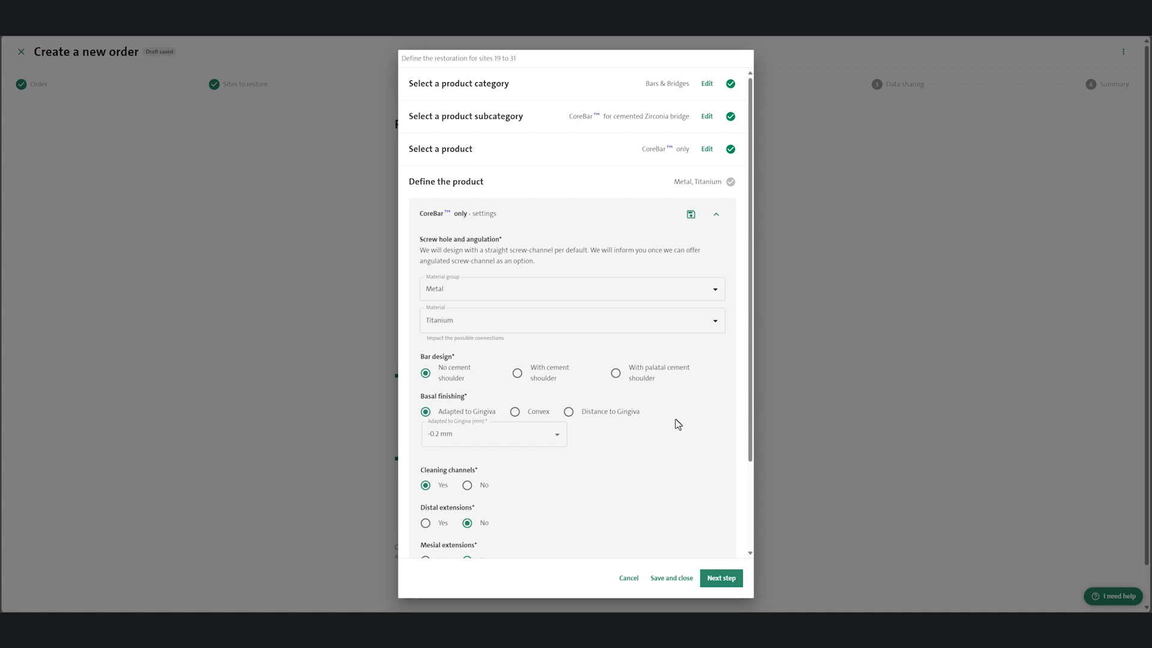
{"action": "scroll", "coordinate": [712, 440], "scroll_direction": "down", "scroll_amount": 2}
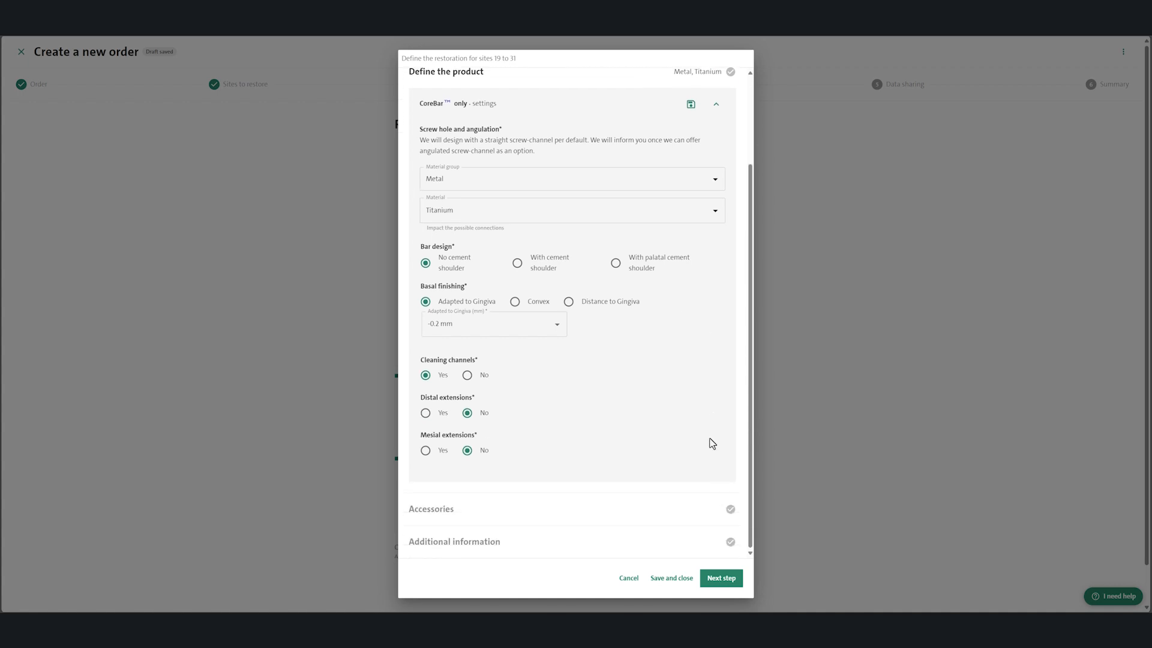
{"action": "left_click", "coordinate": [720, 578]}
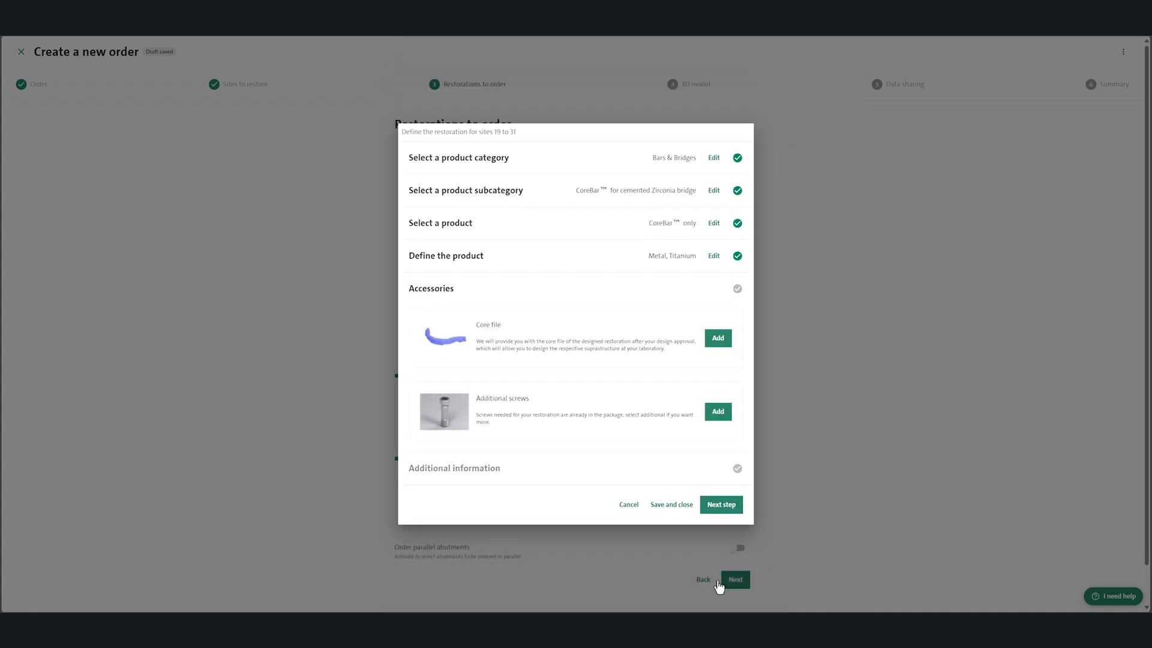
Step: Add the core file and additional screws to the CoreBar on sites 19 to 31 and finalize its restoration
{"action": "left_click", "coordinate": [720, 340]}
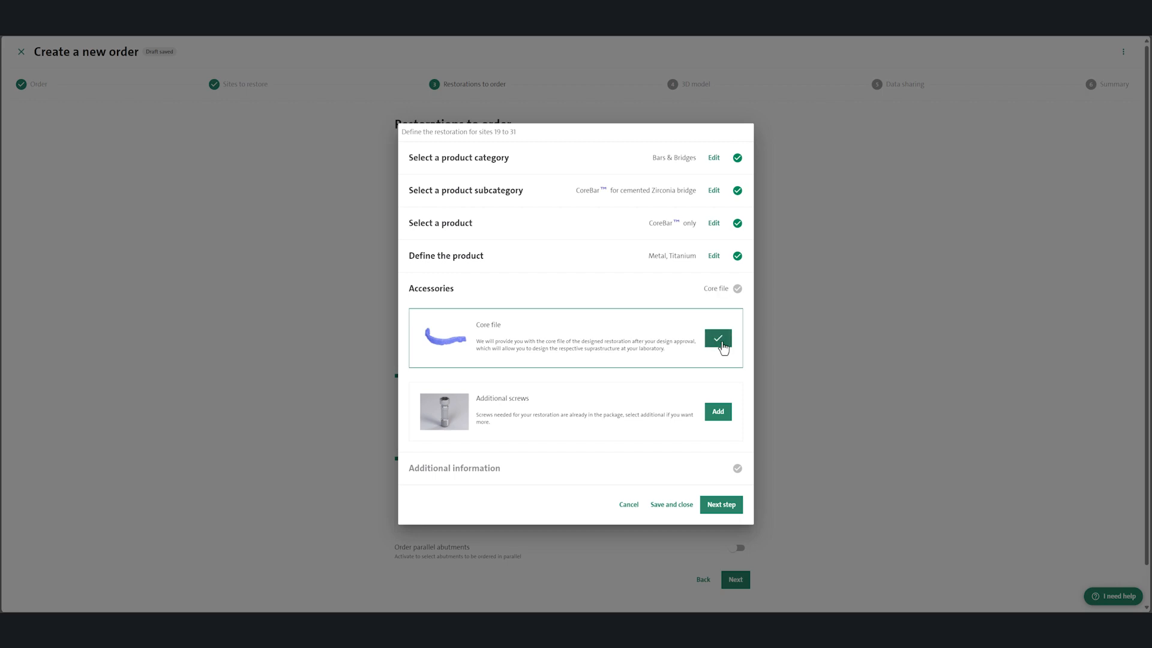
{"action": "left_click", "coordinate": [720, 413]}
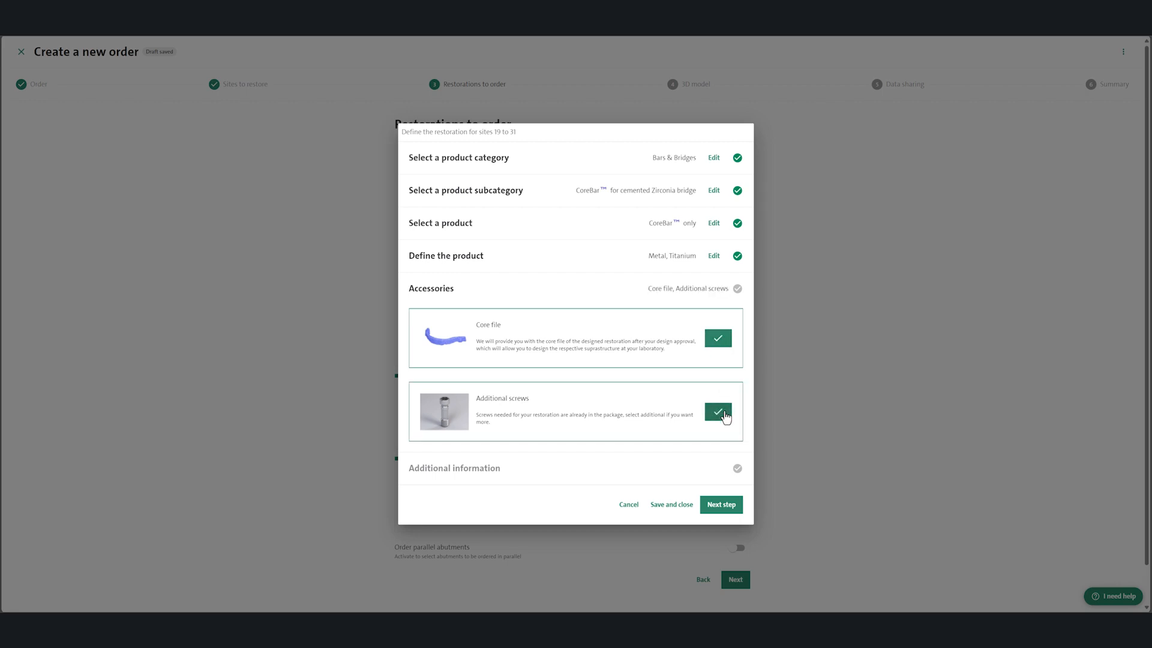
{"action": "left_click", "coordinate": [722, 504]}
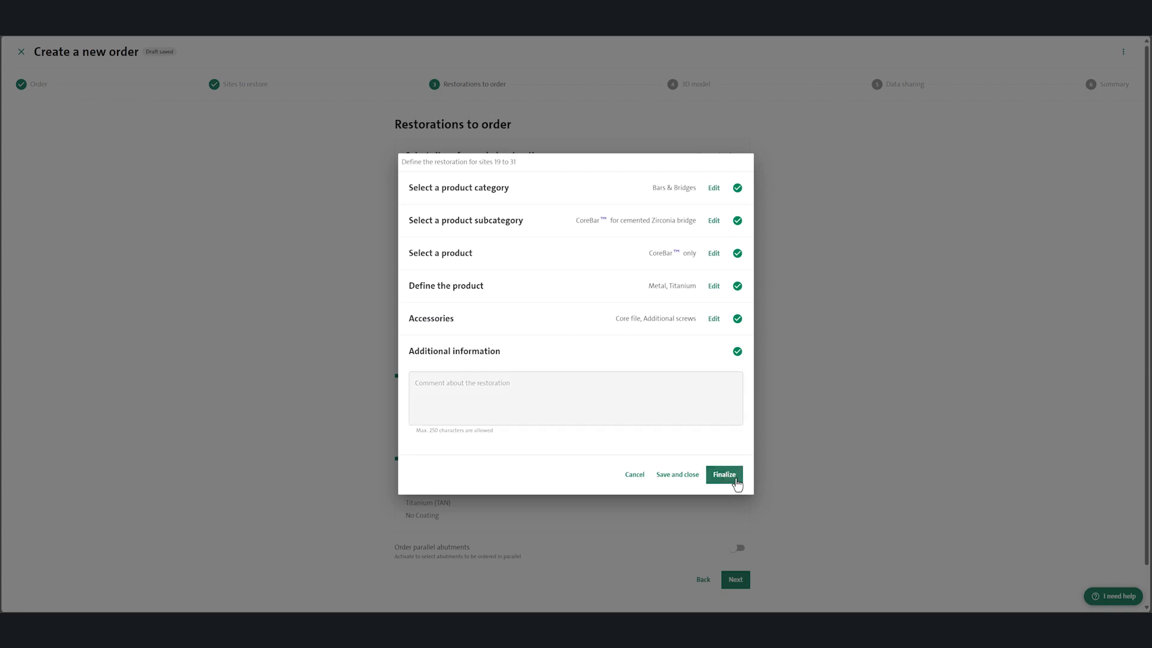
{"action": "left_click", "coordinate": [735, 480]}
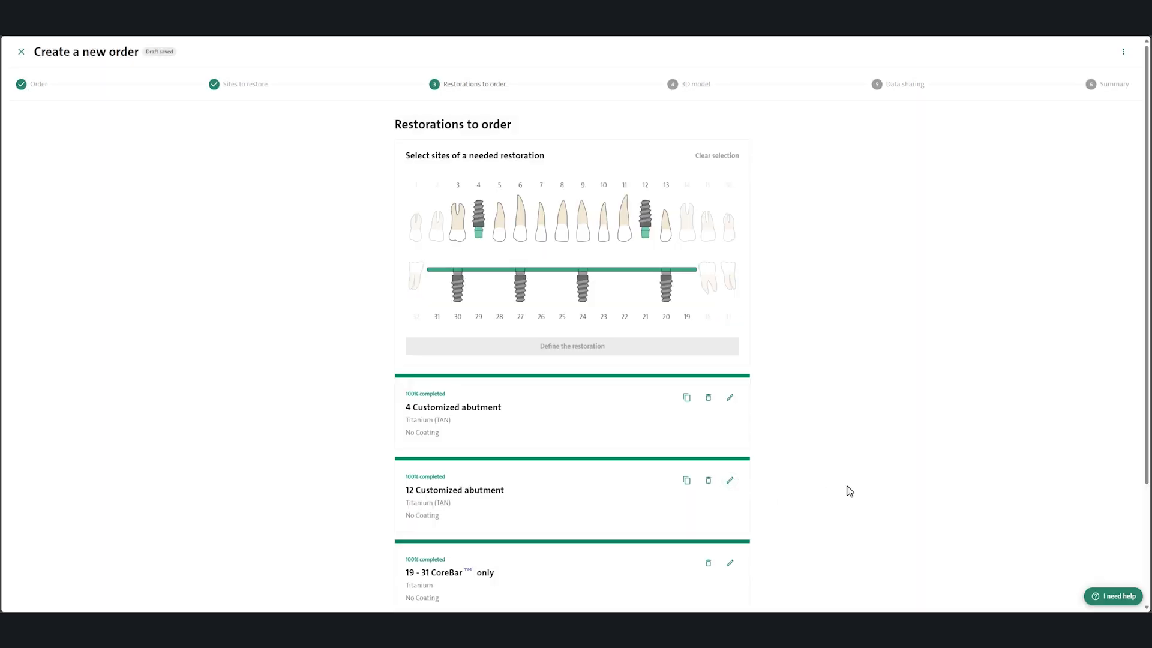
Step: Confirm the warranty disclaimer for multi-unit restorations and proceed to data sharing without adding a 3D model
{"action": "scroll", "coordinate": [850, 490], "scroll_direction": "down", "scroll_amount": 3}
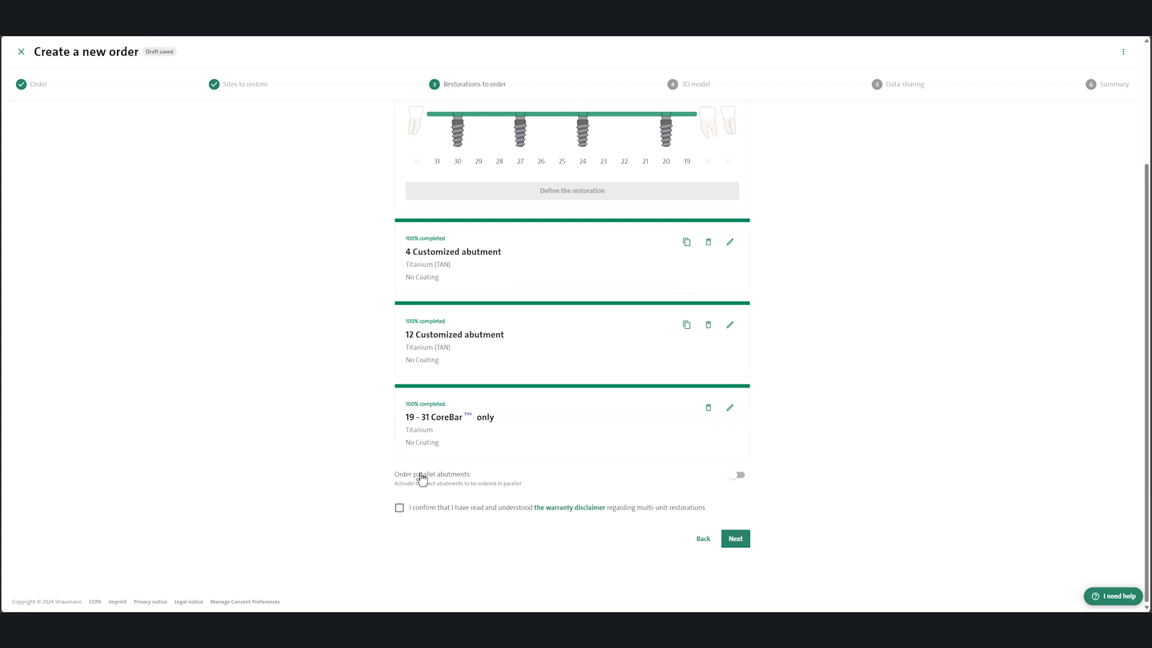
{"action": "left_click", "coordinate": [403, 514]}
{"action": "left_click", "coordinate": [727, 541]}
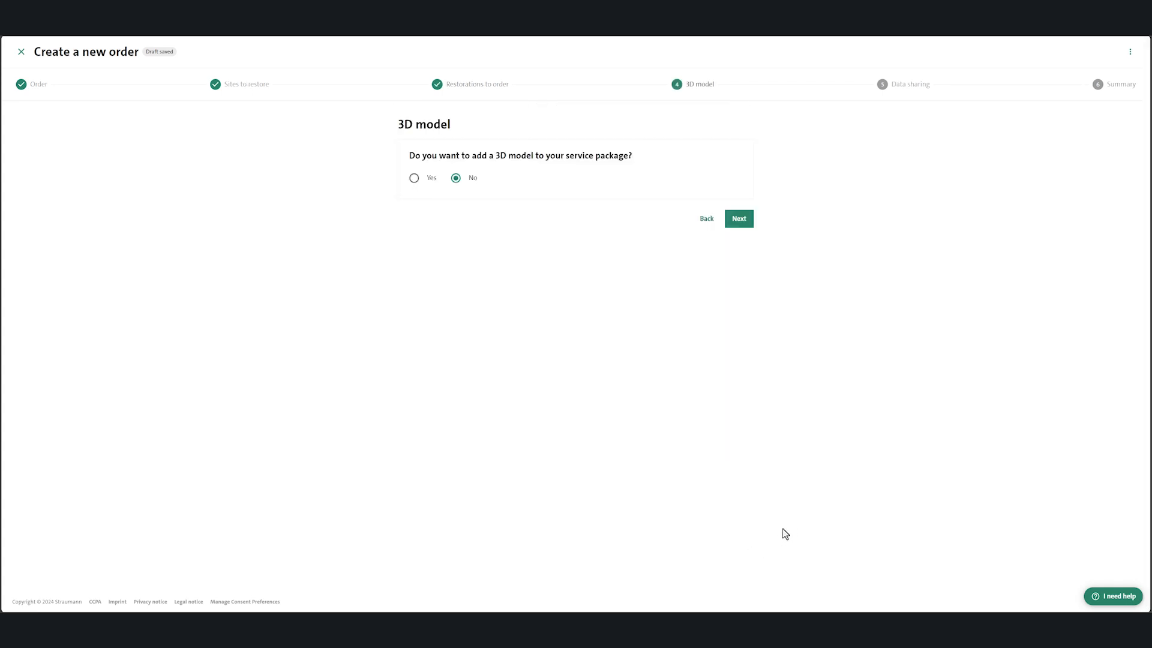
{"action": "left_click", "coordinate": [739, 220]}
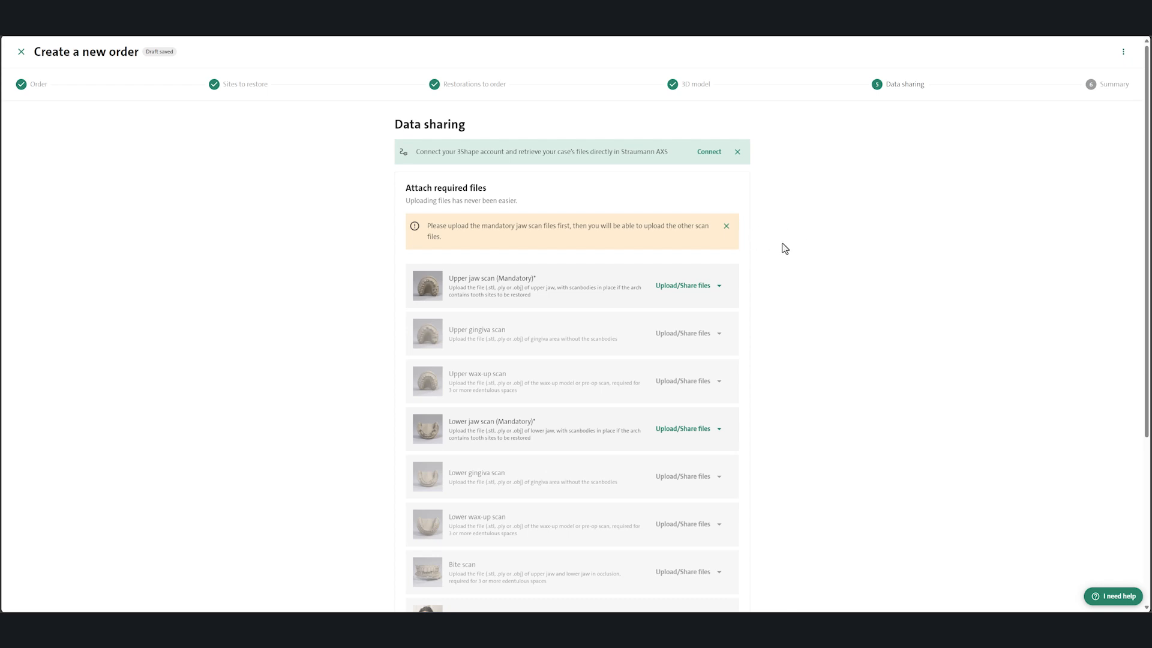
Step: Upload Abutment_Upper.stl from the computer as the mandatory upper jaw scan
{"action": "left_click", "coordinate": [695, 286]}
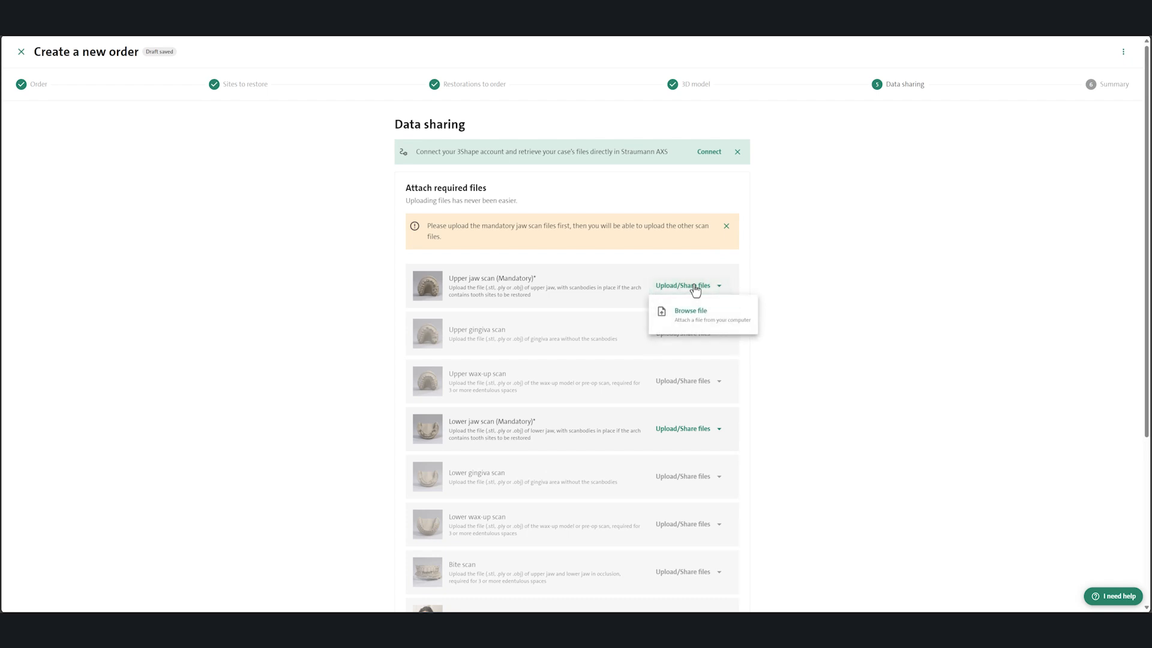
{"action": "left_click", "coordinate": [690, 316]}
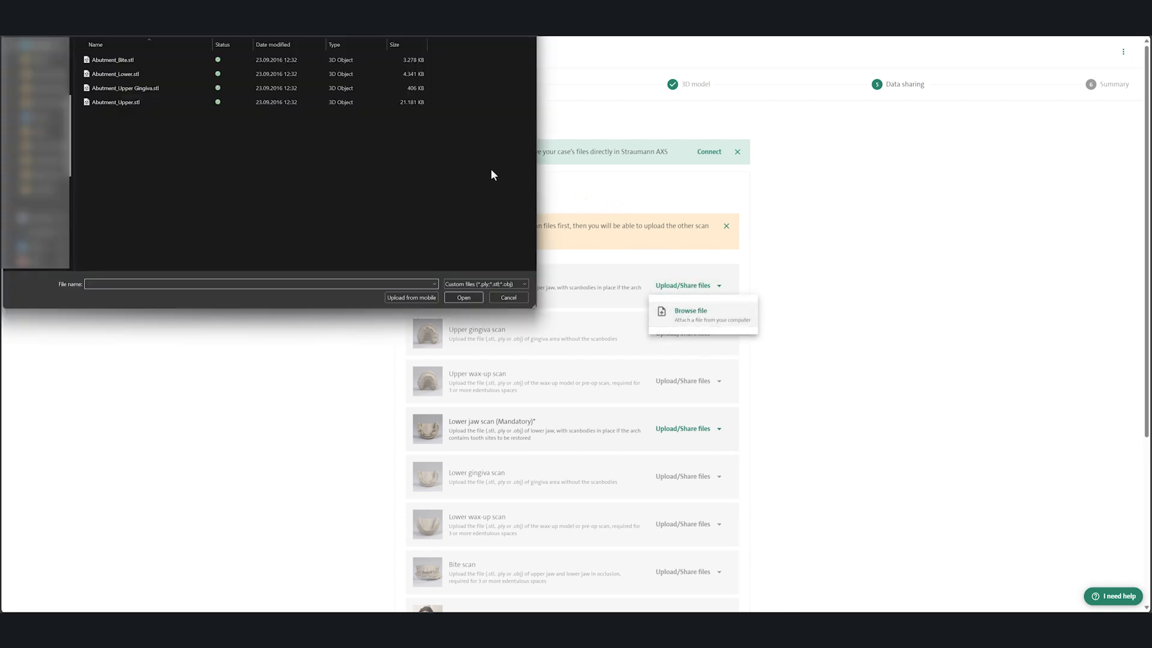
{"action": "double_click", "coordinate": [153, 97]}
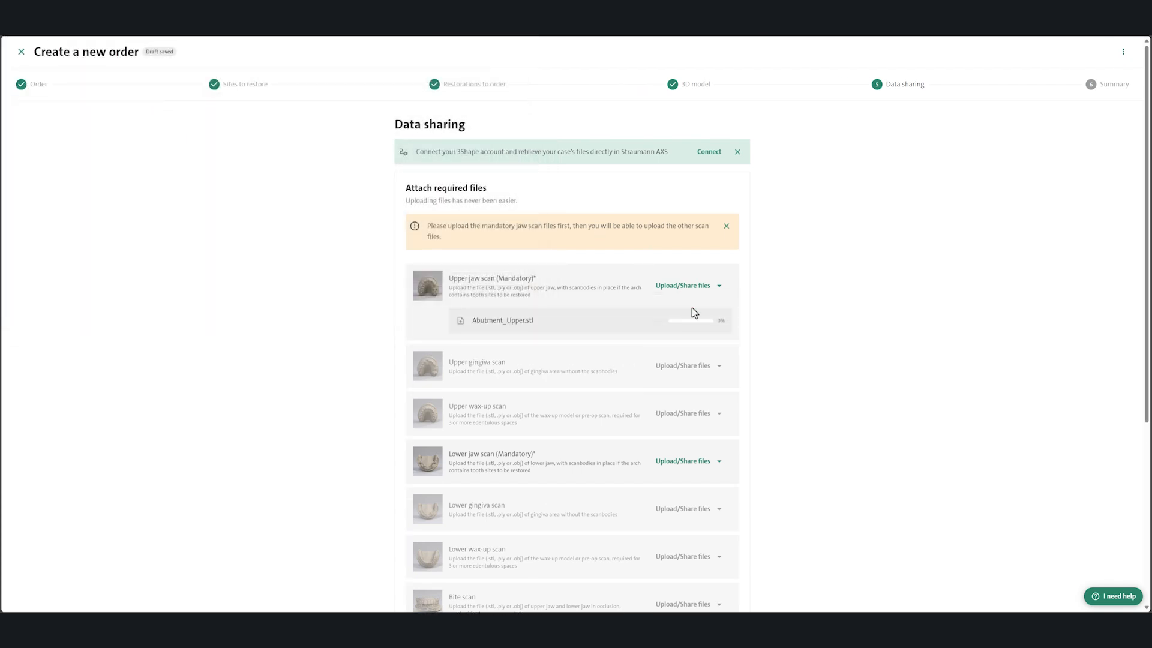
Step: Upload Abutment_Lower.stl from the computer as the mandatory lower jaw scan and continue to the order summary
{"action": "left_click", "coordinate": [695, 472]}
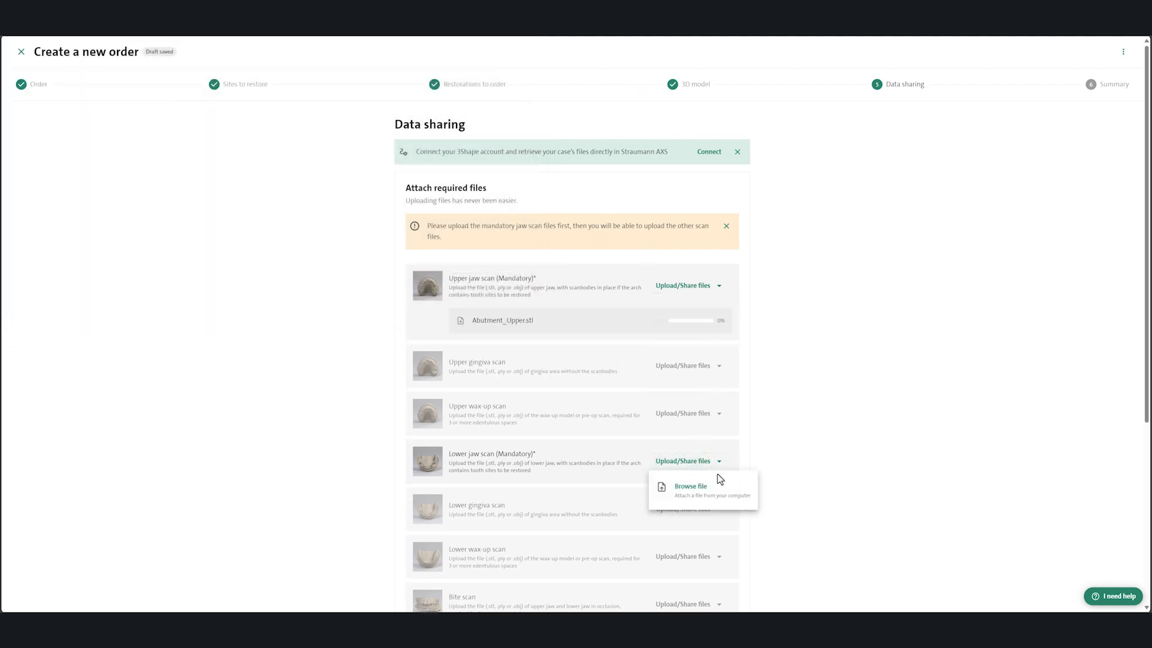
{"action": "left_click", "coordinate": [696, 496]}
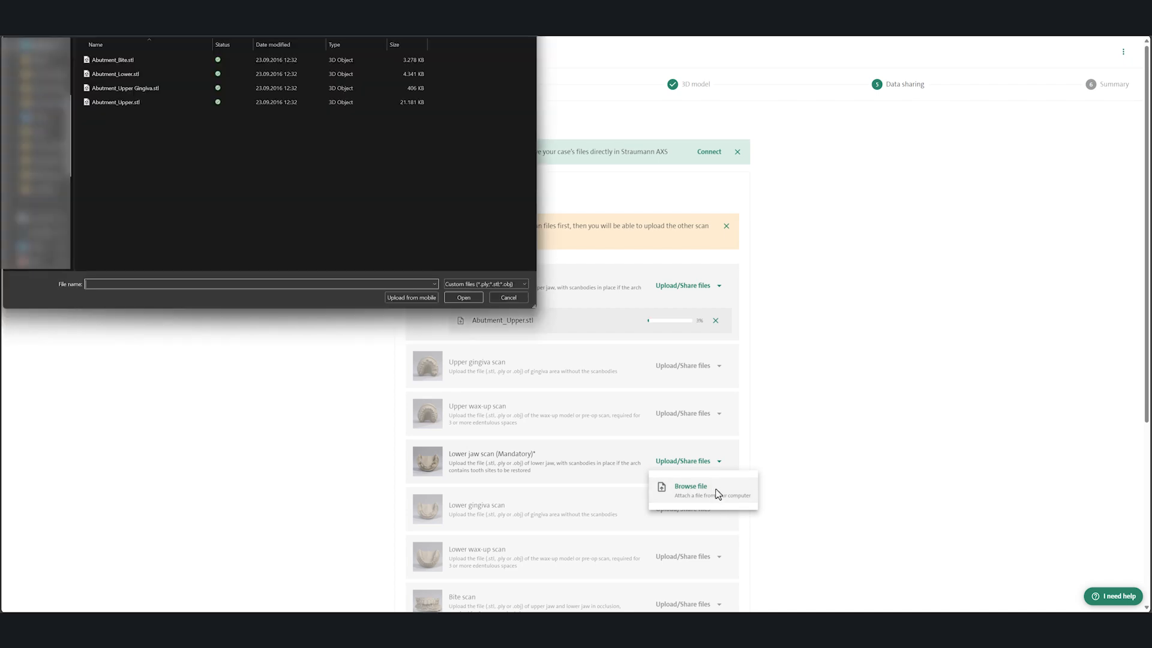
{"action": "double_click", "coordinate": [125, 75]}
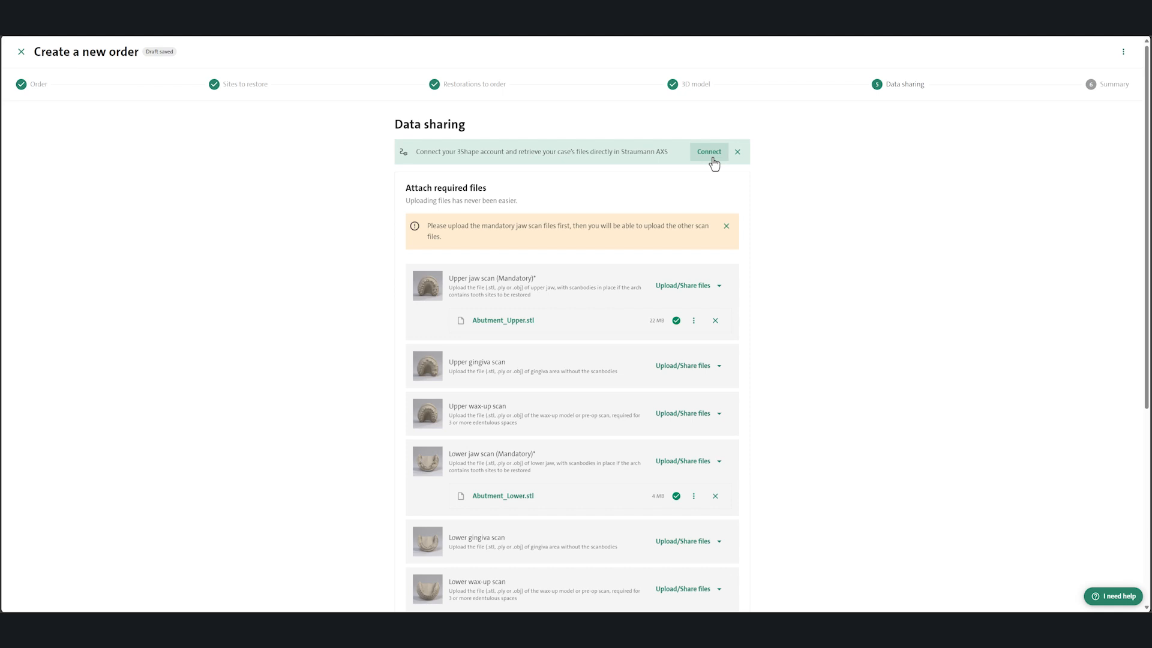
{"action": "scroll", "coordinate": [802, 246], "scroll_direction": "down", "scroll_amount": 5}
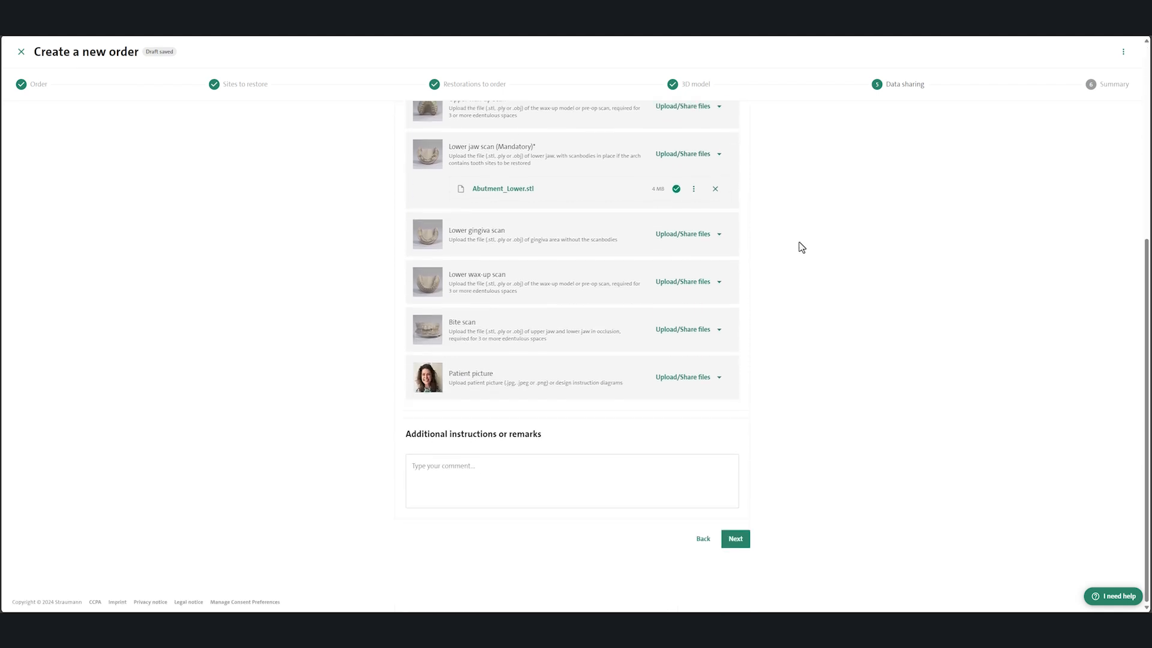
{"action": "left_click", "coordinate": [736, 539]}
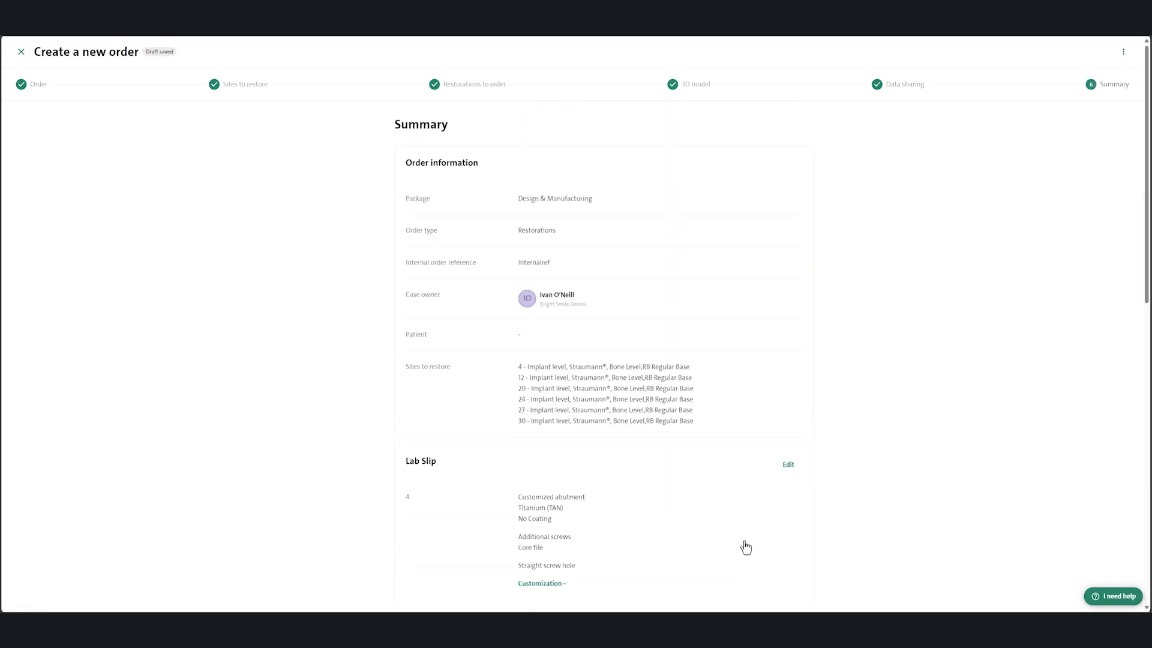
Step: Examine the lab slip's customization details for the customized abutment on site 4
{"action": "scroll", "coordinate": [891, 315], "scroll_direction": "down", "scroll_amount": 5}
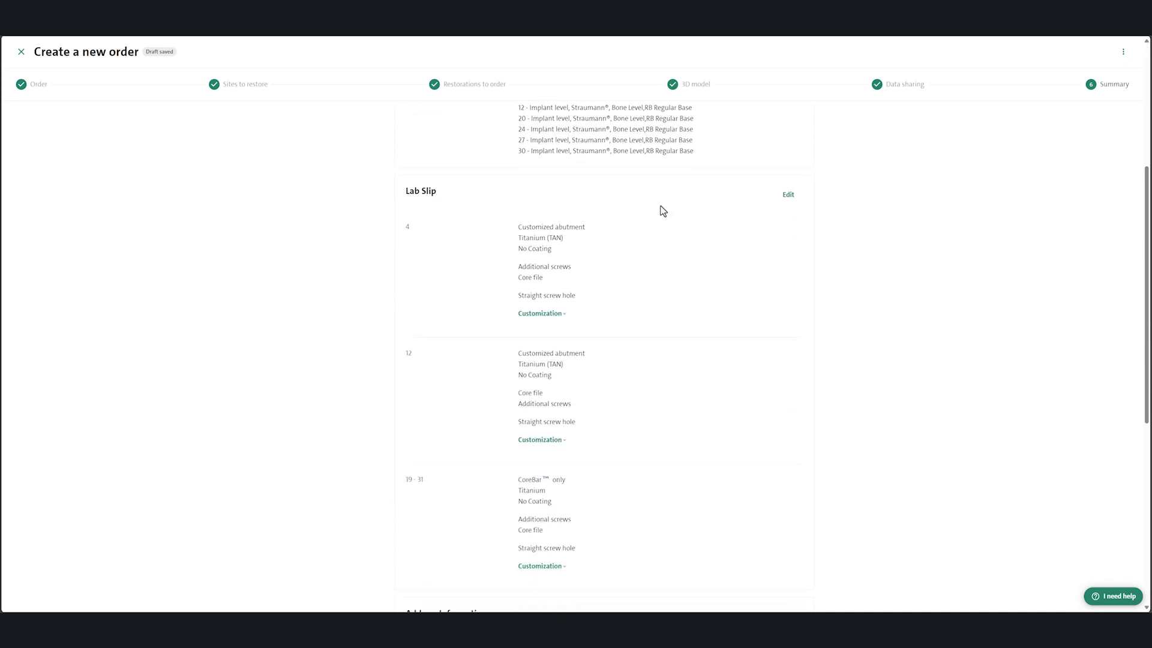
{"action": "left_click", "coordinate": [566, 316]}
{"action": "left_click", "coordinate": [565, 315]}
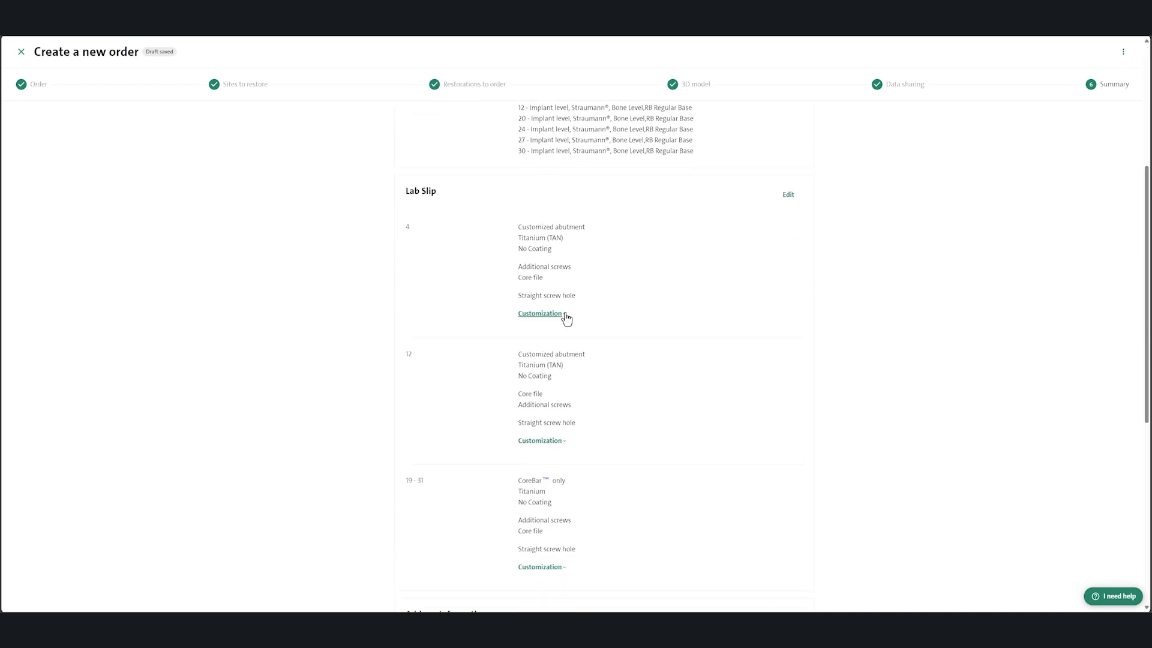
Step: Agree to the terms and conditions and submit the order with the listed addresses
{"action": "scroll", "coordinate": [915, 377], "scroll_direction": "down", "scroll_amount": 6}
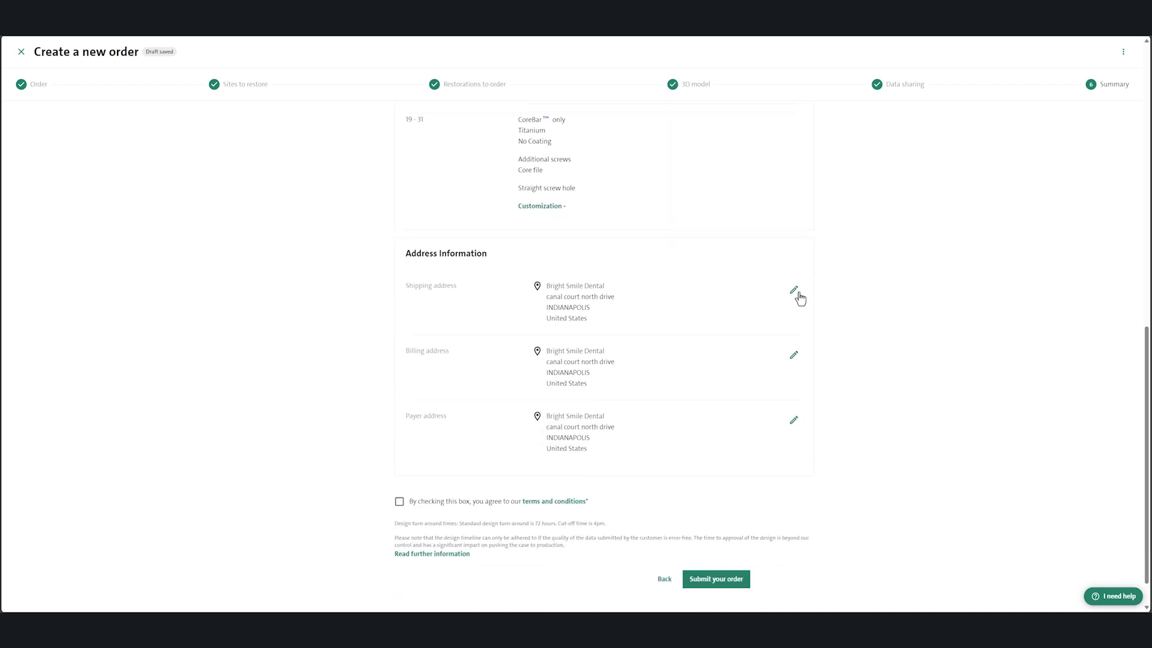
{"action": "left_click", "coordinate": [401, 503]}
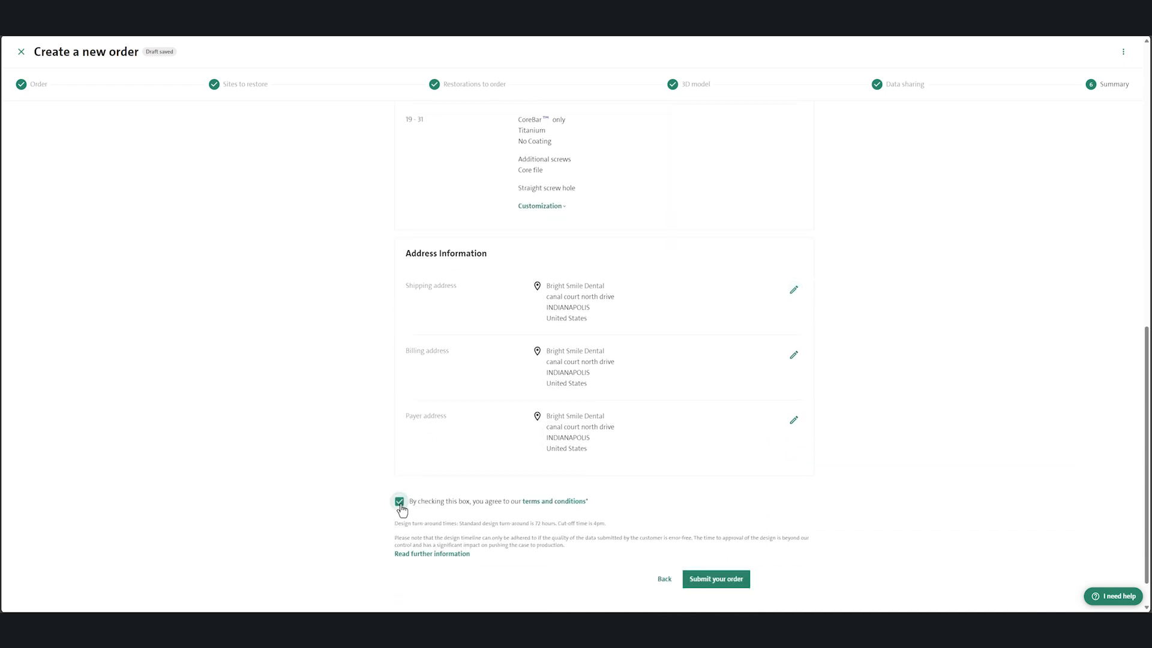
{"action": "left_click", "coordinate": [708, 585]}
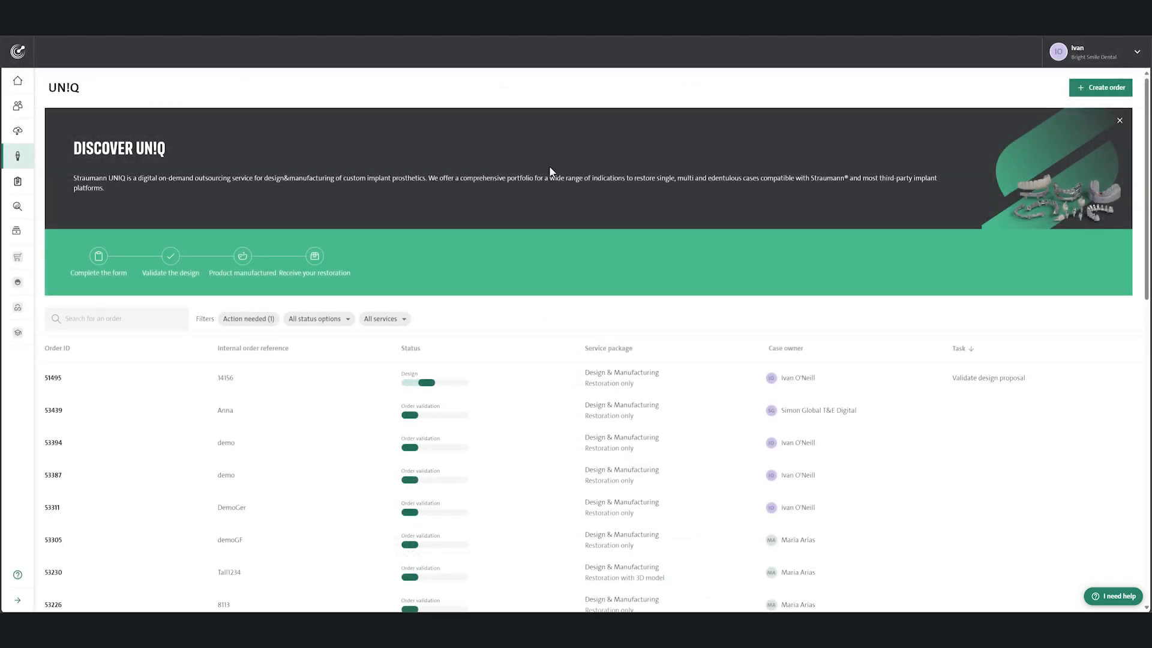
Step: Take action on the order awaiting design proposal validation and open its proposed design for review
{"action": "mouse_move", "coordinate": [968, 387]}
{"action": "mouse_move", "coordinate": [1068, 391]}
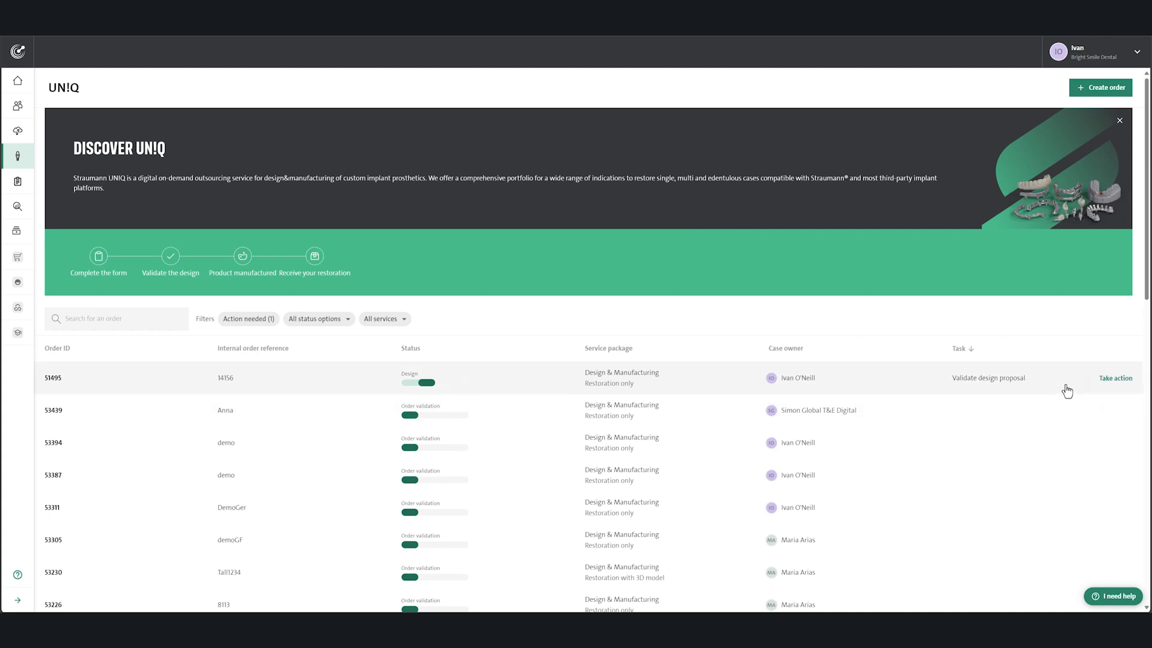
{"action": "left_click", "coordinate": [1112, 388]}
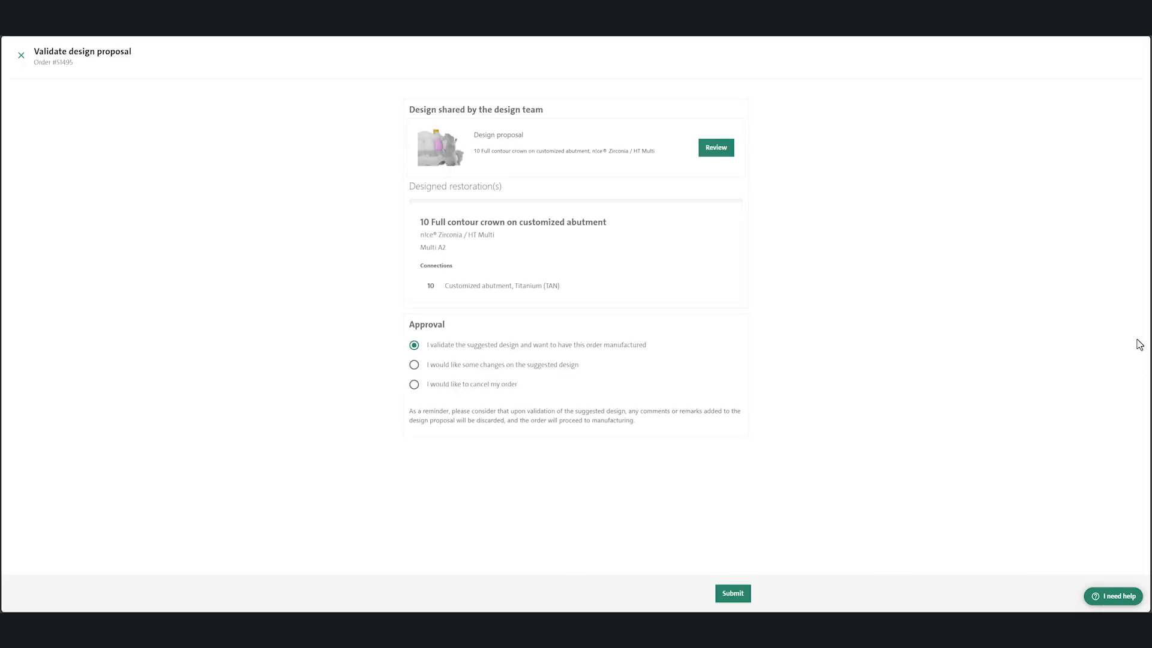
{"action": "left_click", "coordinate": [727, 156]}
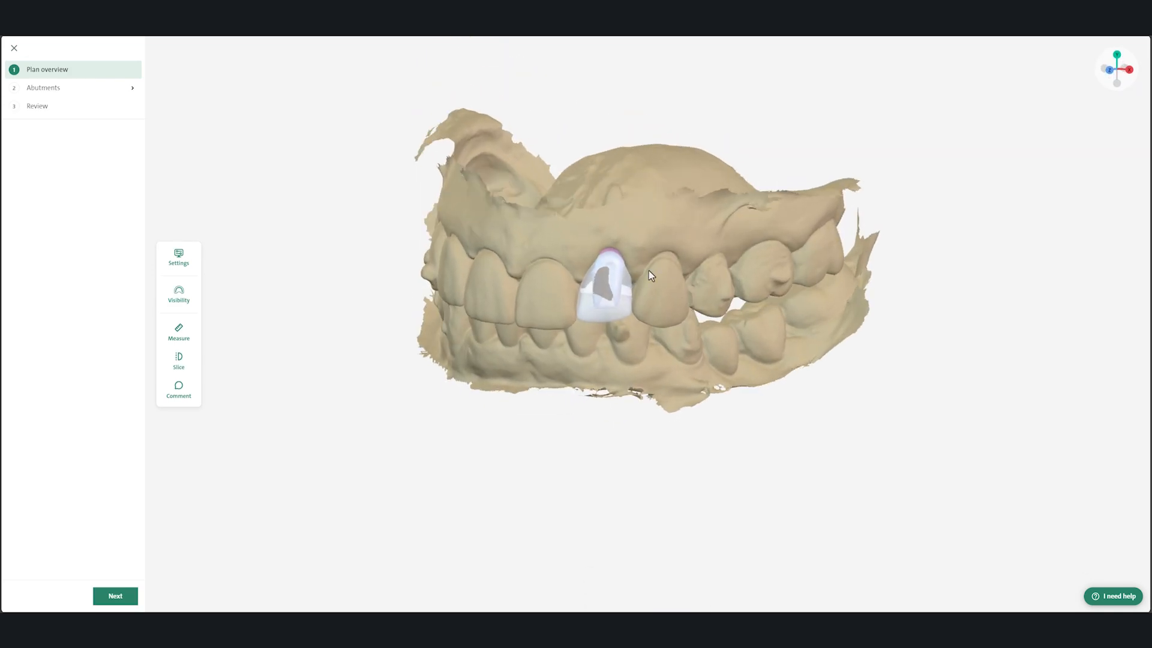
Step: Make the crowns and upper diagnostic wax up fully transparent and reduce the upper tissue scan's opacity to about half
{"action": "left_click", "coordinate": [186, 300]}
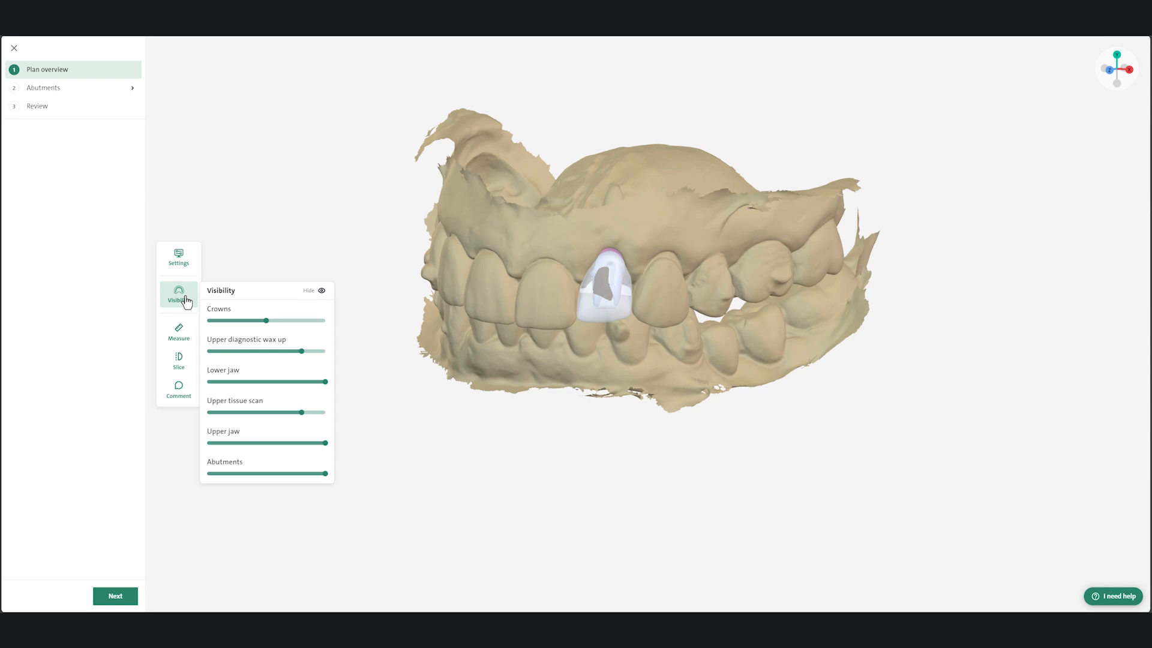
{"action": "left_click_drag", "start_coordinate": [267, 321], "coordinate": [220, 324]}
{"action": "left_click_drag", "start_coordinate": [219, 324], "coordinate": [207, 324]}
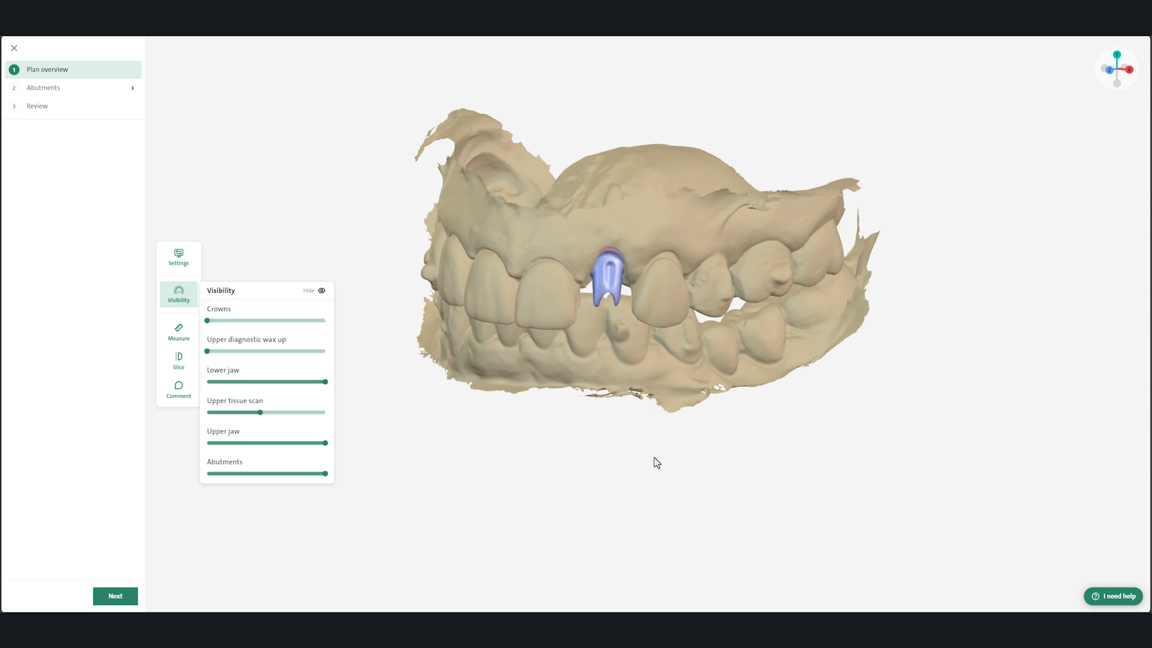
{"action": "left_click", "coordinate": [654, 390]}
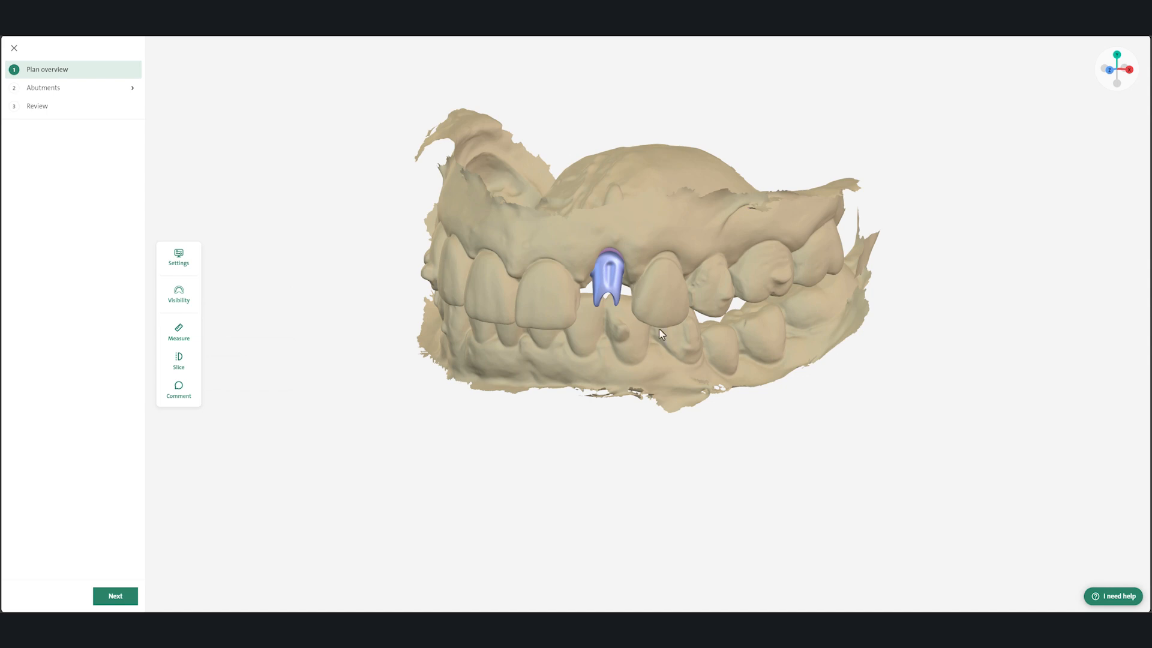
Step: Slice the model at abutment 10 and measure the abutment's height and the gap beside its lower edge
{"action": "left_click", "coordinate": [174, 364]}
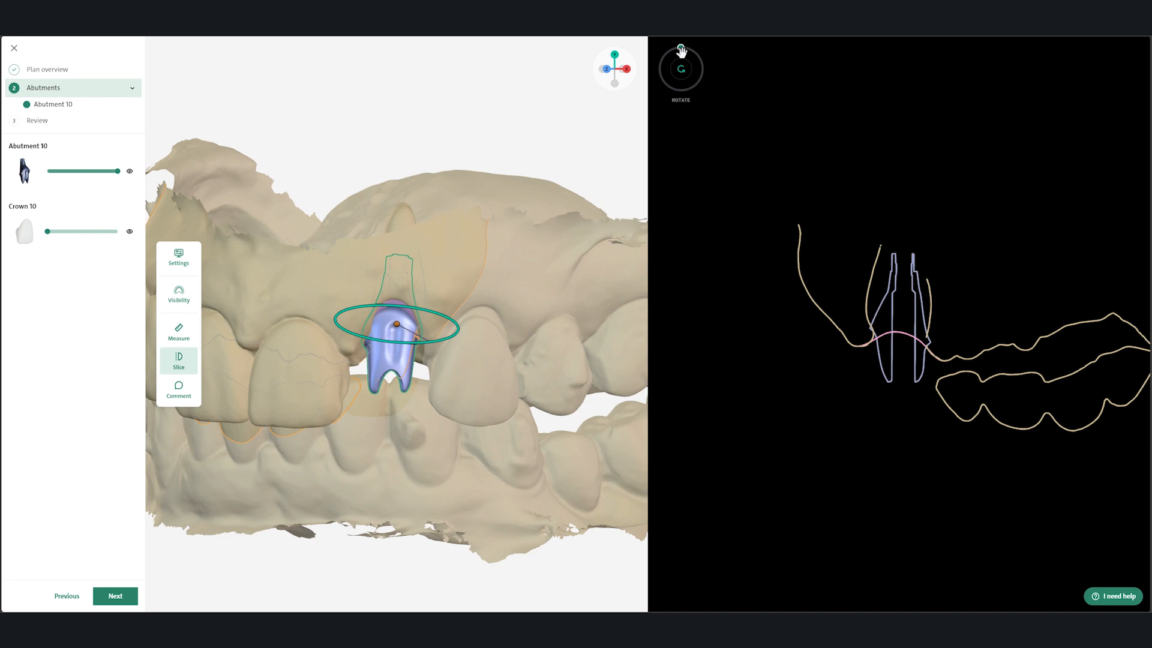
{"action": "mouse_move", "coordinate": [682, 51]}
{"action": "left_mouse_down"}
{"action": "mouse_move", "coordinate": [696, 64]}
{"action": "mouse_move", "coordinate": [666, 46]}
{"action": "mouse_move", "coordinate": [689, 46]}
{"action": "mouse_move", "coordinate": [691, 55]}
{"action": "mouse_move", "coordinate": [674, 47]}
{"action": "mouse_move", "coordinate": [681, 57]}
{"action": "left_mouse_up"}
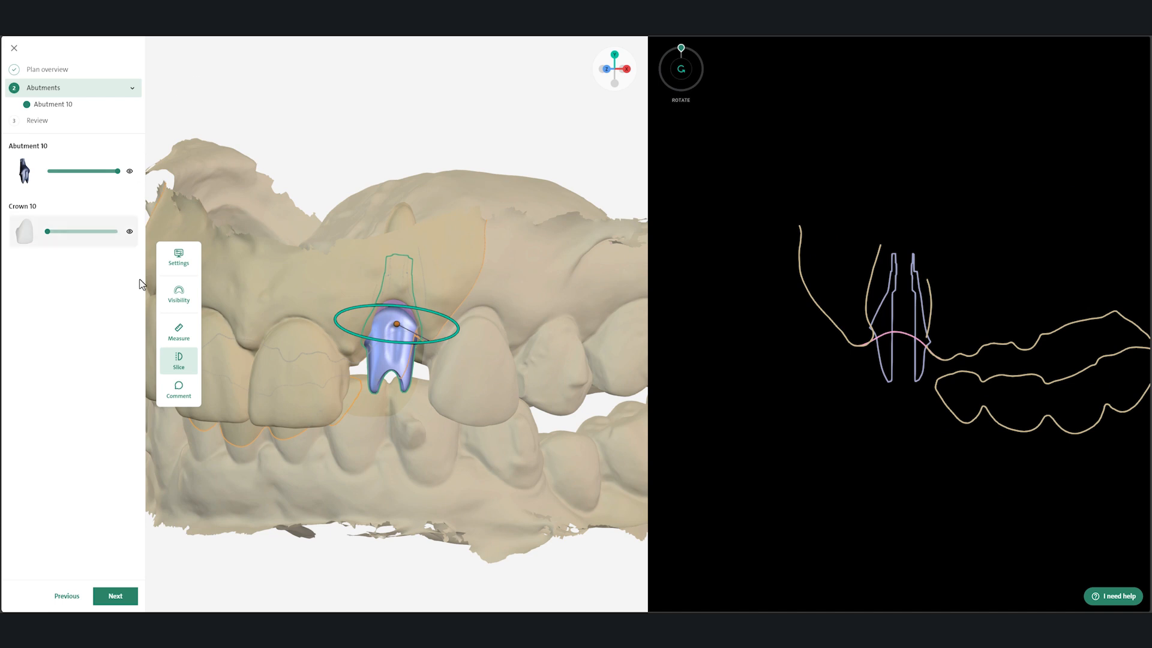
{"action": "left_click", "coordinate": [180, 331]}
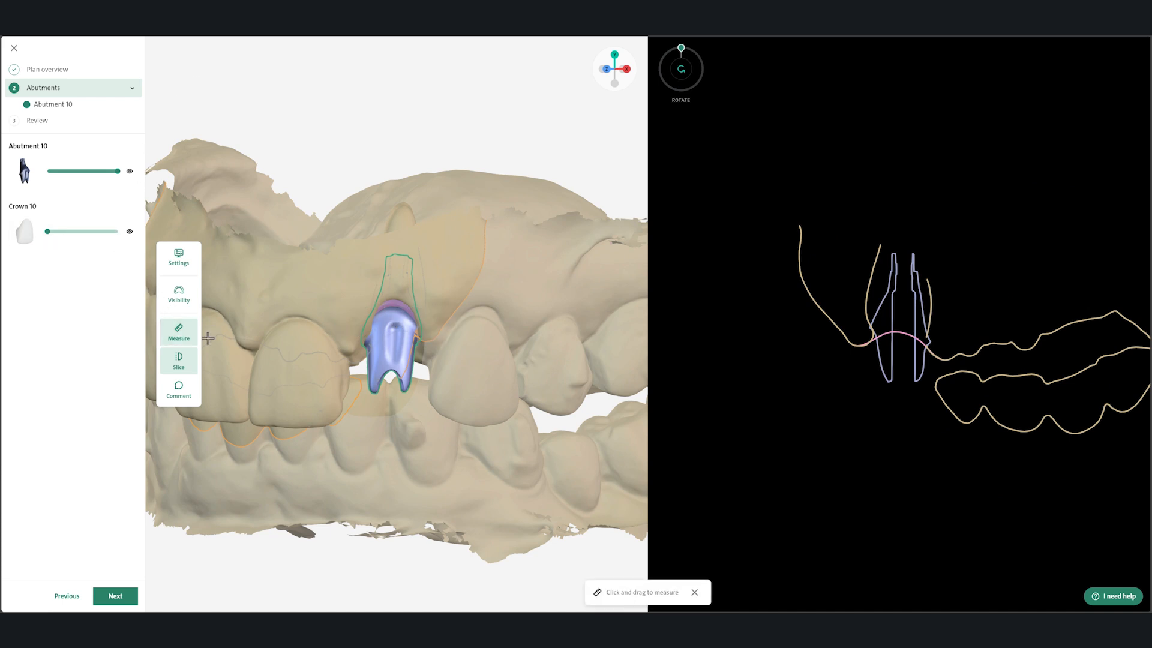
{"action": "left_click_drag", "start_coordinate": [394, 308], "coordinate": [374, 393]}
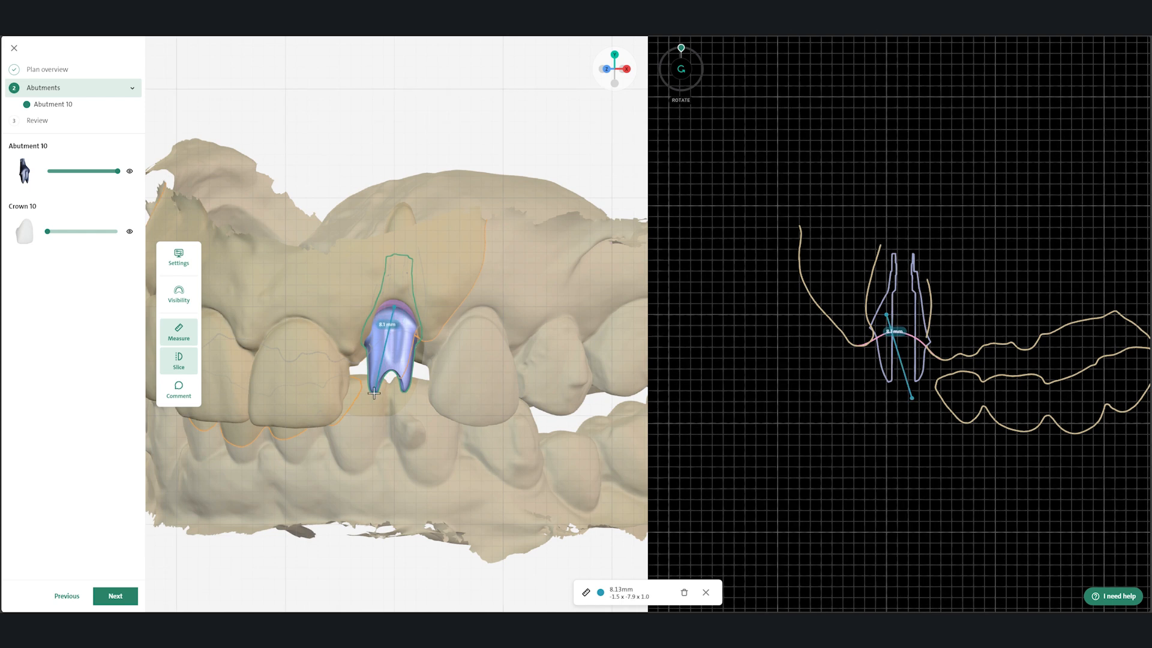
{"action": "left_click_drag", "start_coordinate": [374, 393], "coordinate": [374, 393]}
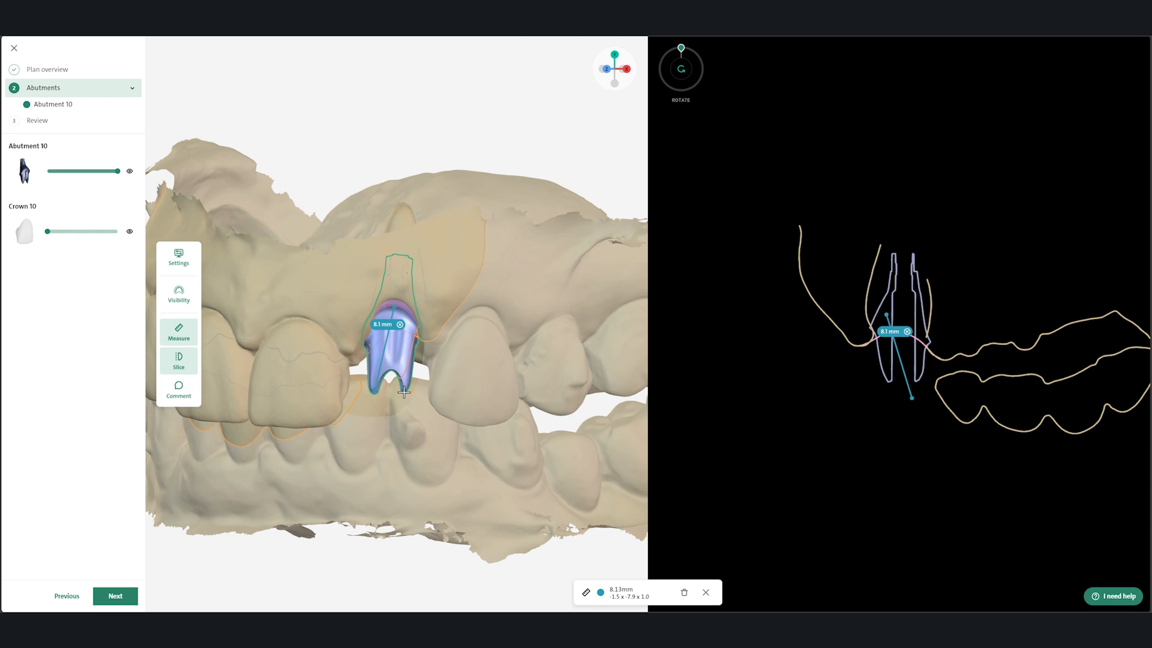
{"action": "left_click_drag", "start_coordinate": [404, 391], "coordinate": [430, 391]}
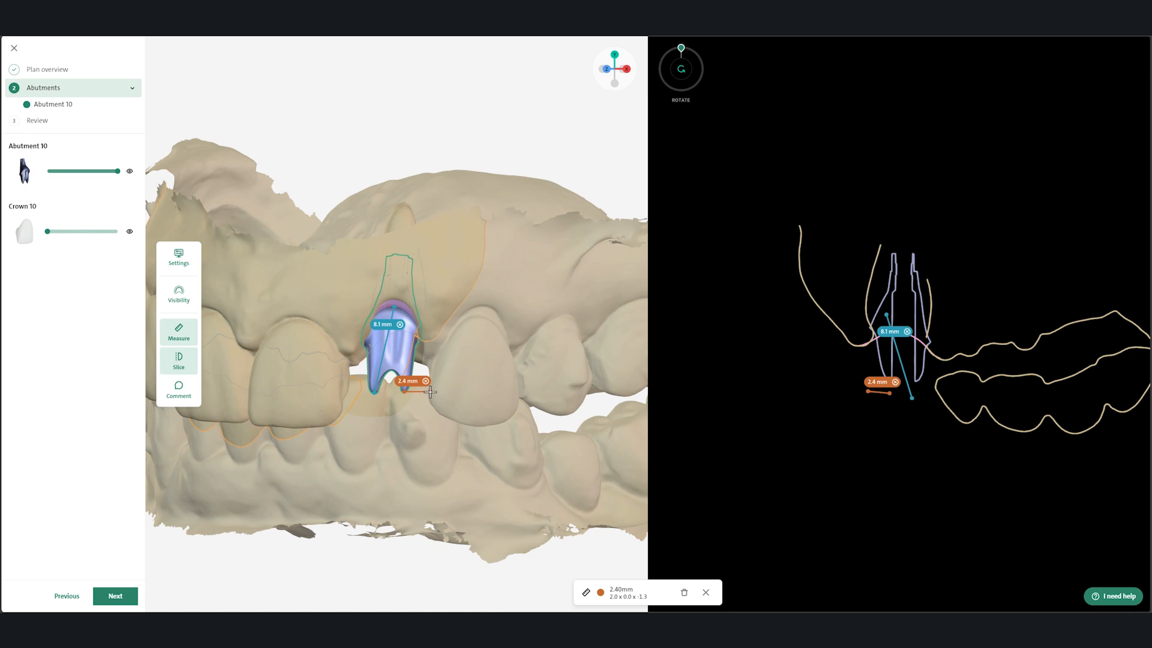
{"action": "left_click", "coordinate": [180, 389]}
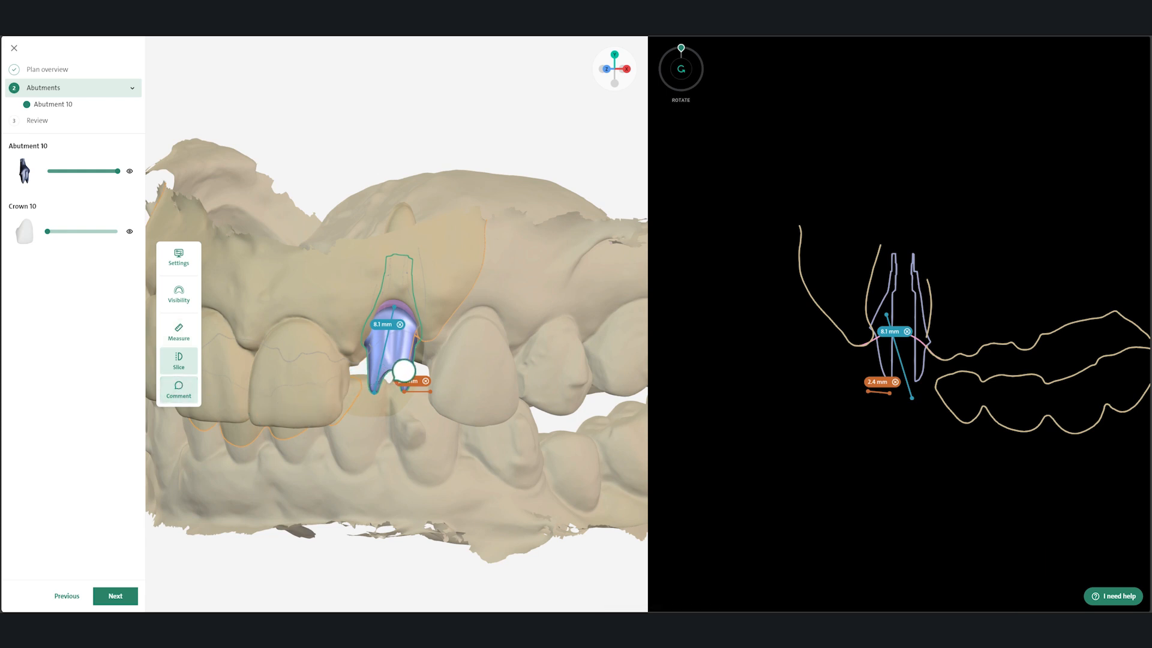
{"action": "left_click", "coordinate": [406, 369]}
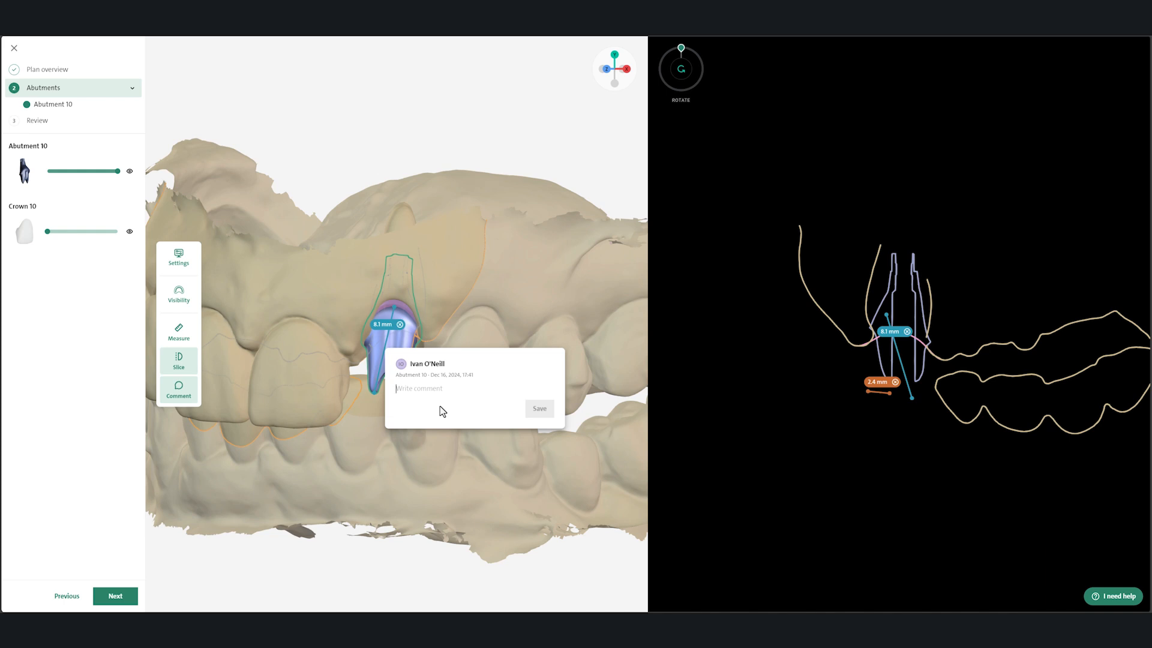
{"action": "left_click", "coordinate": [426, 451]}
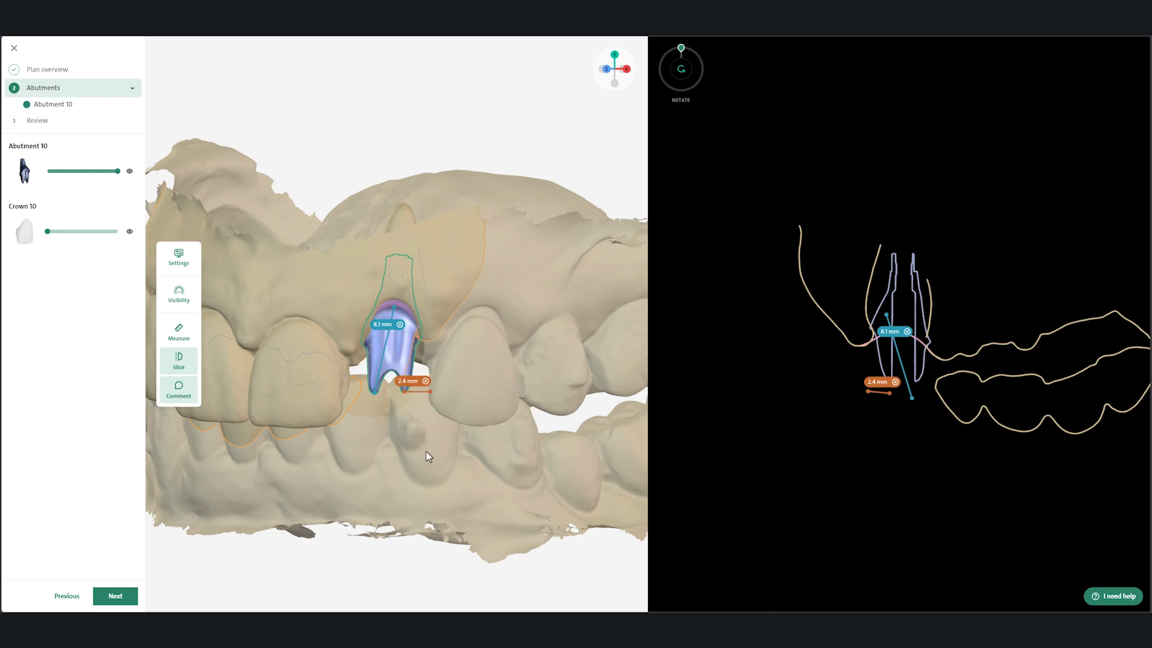
Step: Complete the plan review and submit the approval validating the suggested design for manufacturing
{"action": "left_click", "coordinate": [129, 596]}
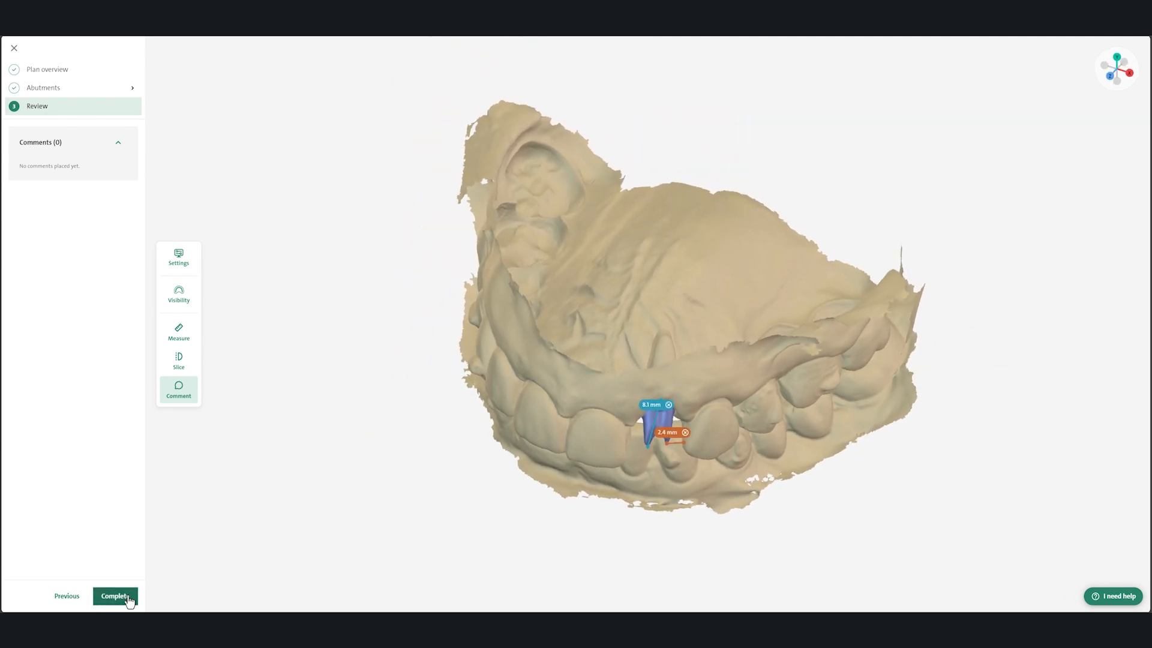
{"action": "left_click", "coordinate": [129, 599]}
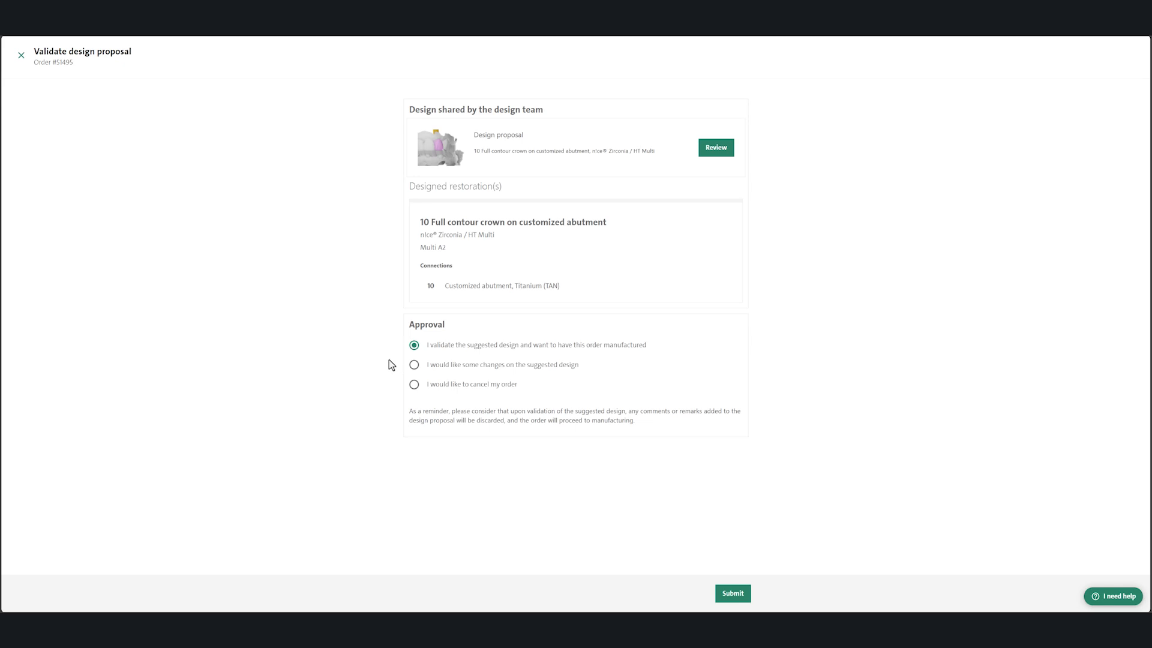
{"action": "left_click", "coordinate": [414, 365]}
{"action": "left_click", "coordinate": [414, 384]}
{"action": "left_click", "coordinate": [414, 345]}
{"action": "left_click", "coordinate": [733, 593]}
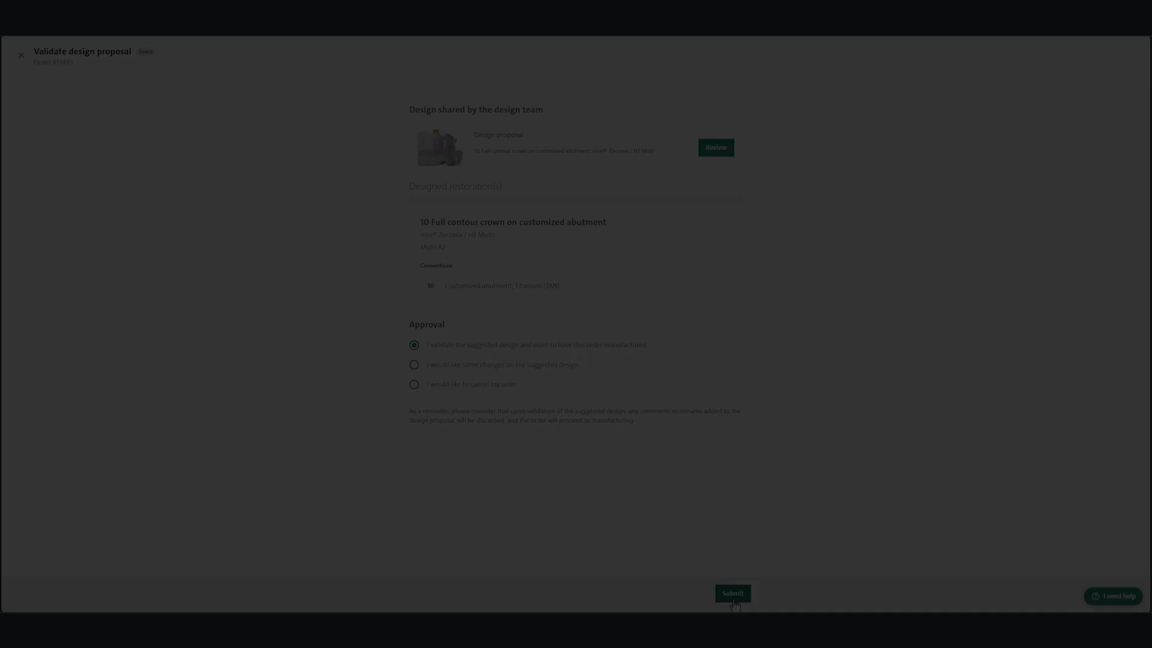